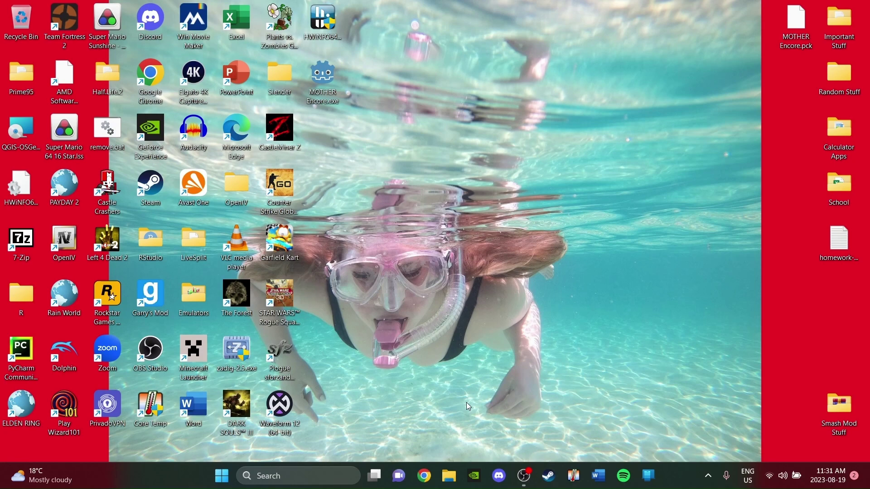
- Search Google for 'mario 64 soundfont' and open the Musical Artifacts Super Mario 64 Soundfont page
left_click(424, 476)
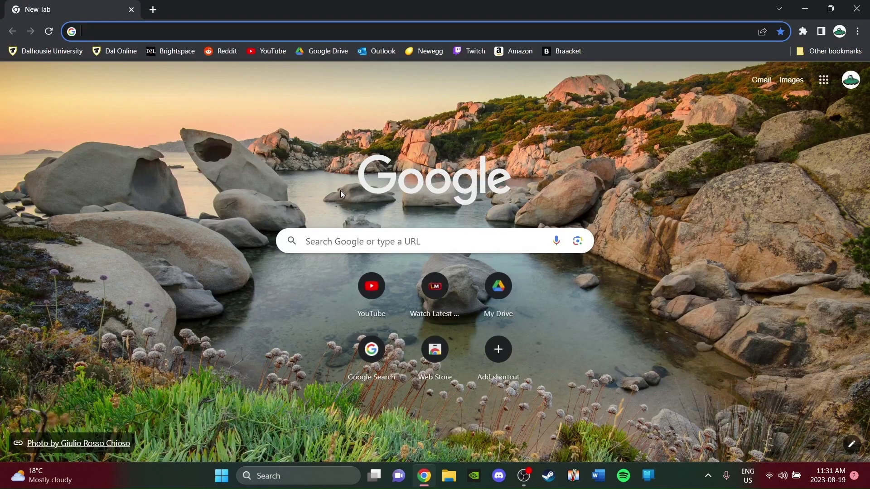
type("mari")
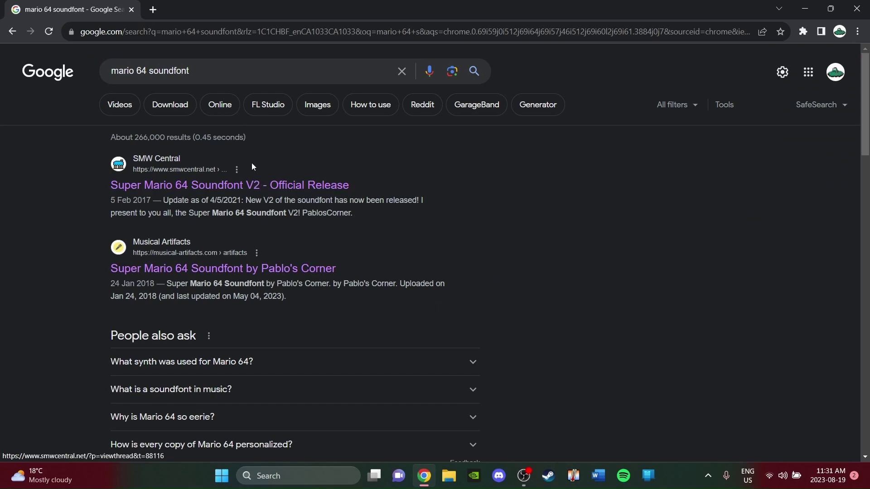
left_click(188, 267)
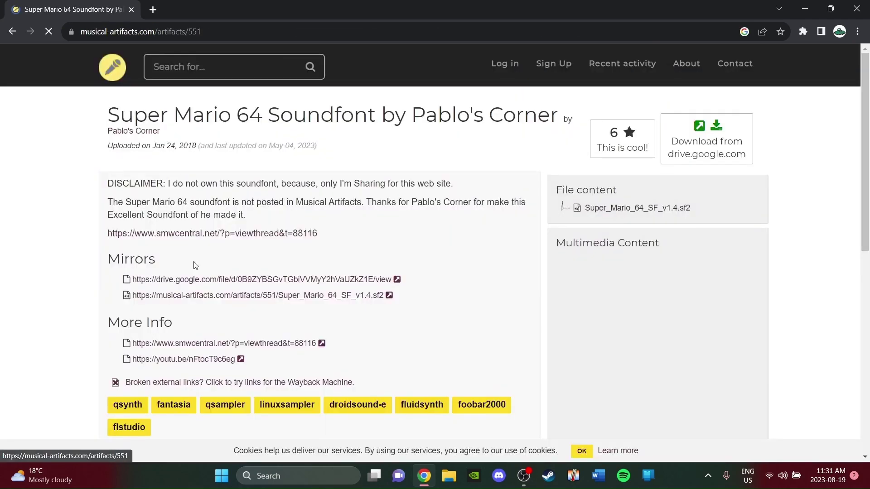
scroll(195, 222, "down", 2)
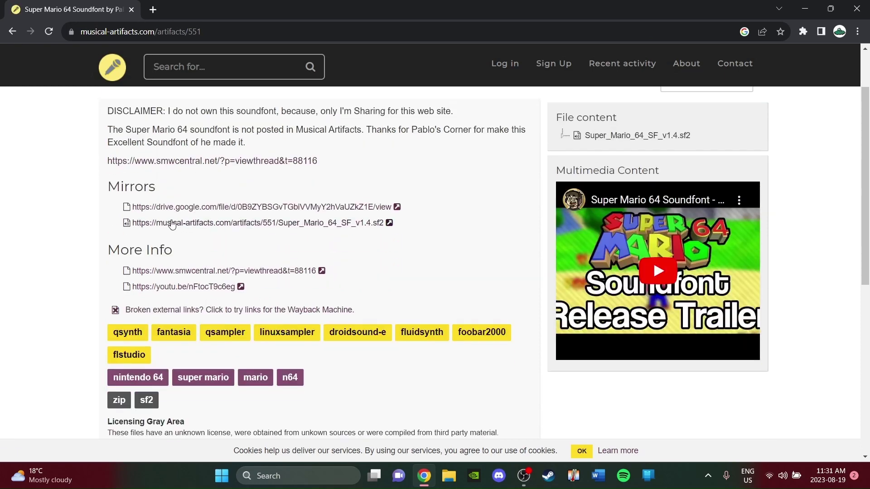
- Download Super_Mario_64_SF_v1.4.sf2 and save it to the Desktop
left_click(191, 221)
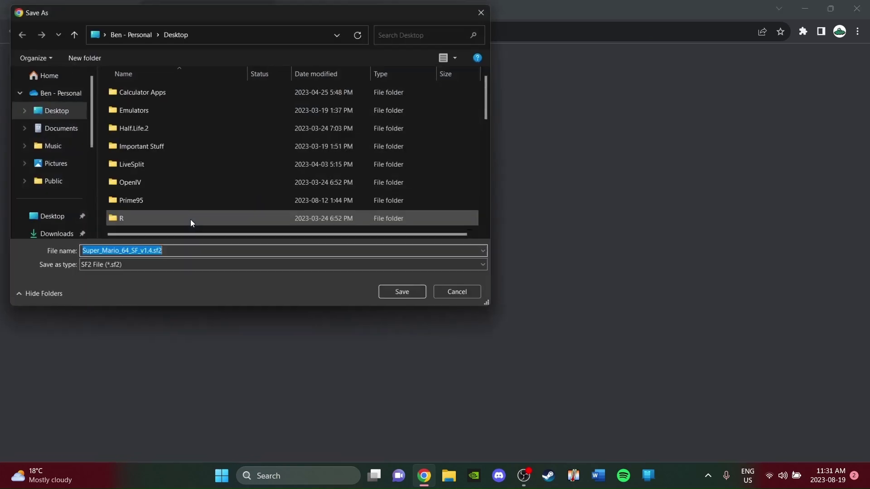
left_click(54, 110)
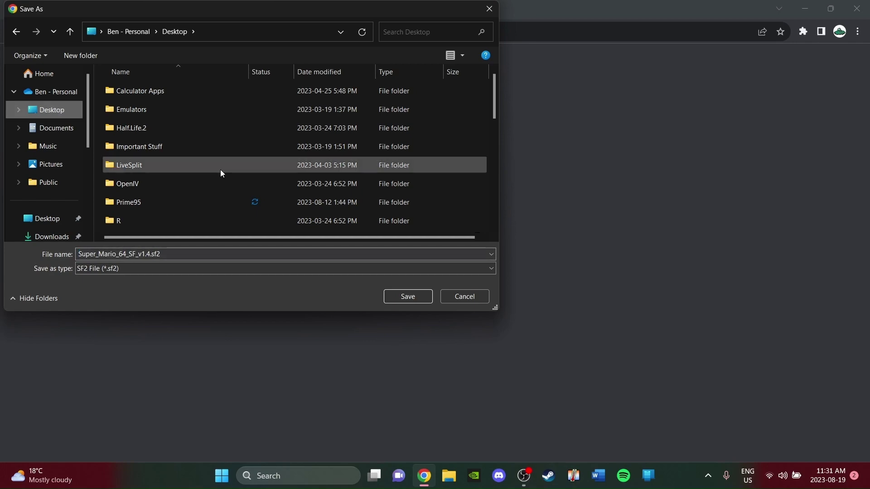
left_click(405, 298)
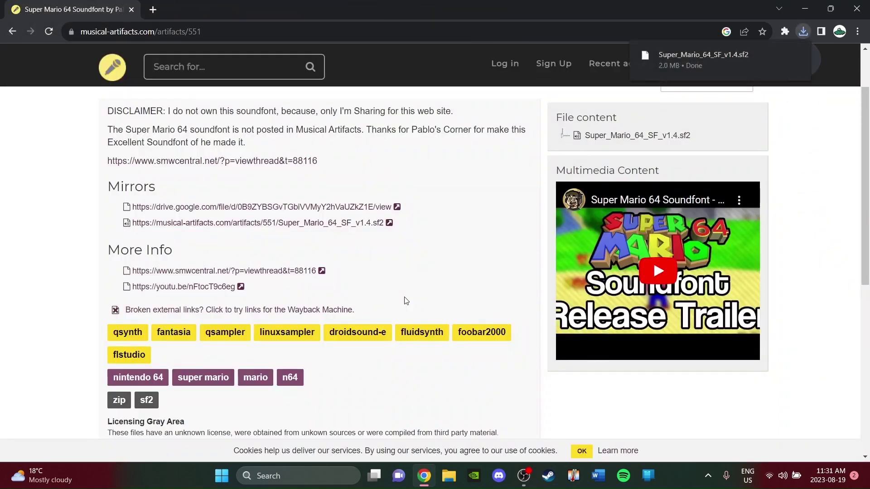
- Move the downloaded soundfont to the top of the desktop and restore Chrome
left_click(804, 8)
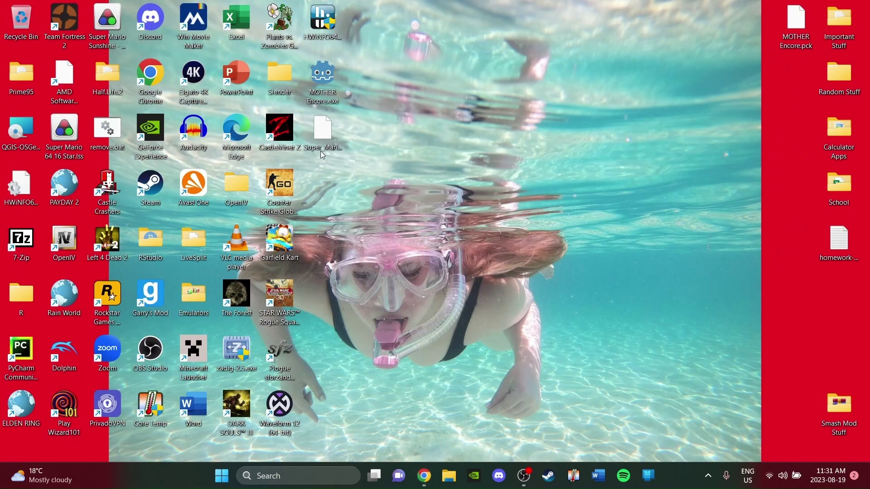
left_click_drag(336, 140, 465, 50)
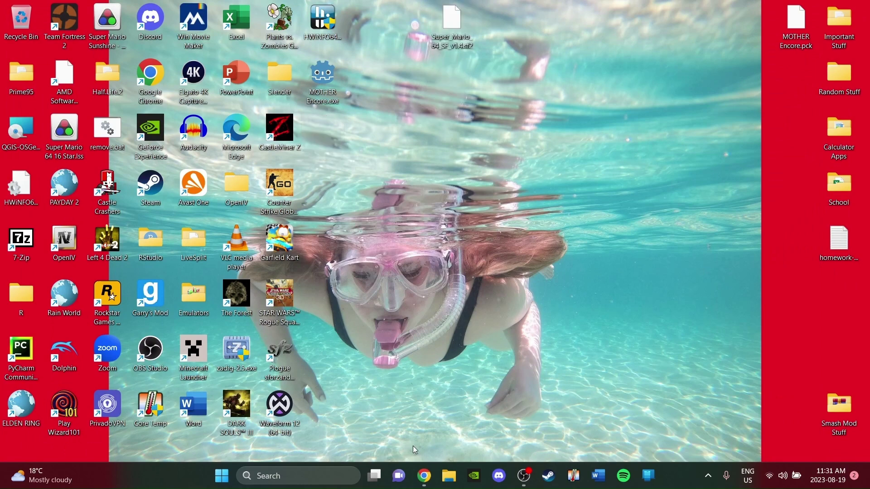
left_click(423, 476)
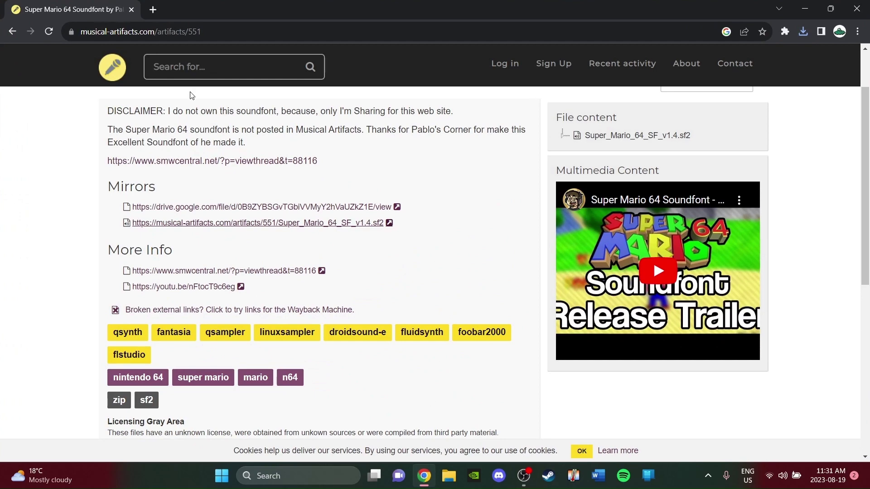
- Replace the soundfont tab with a new tab and search Google for 'sforzando download'
left_click(154, 9)
left_click(130, 11)
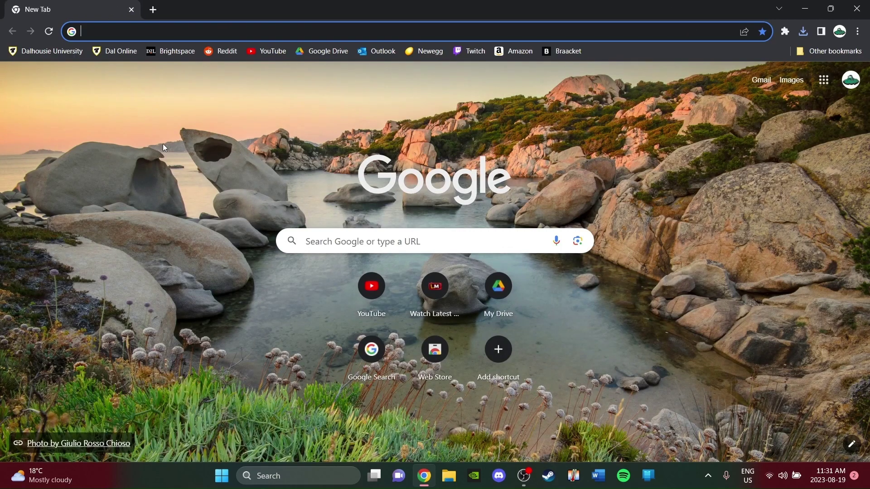
type("sfa")
key("BackSpace")
key("BackSpace")
type("f")
key("Return")
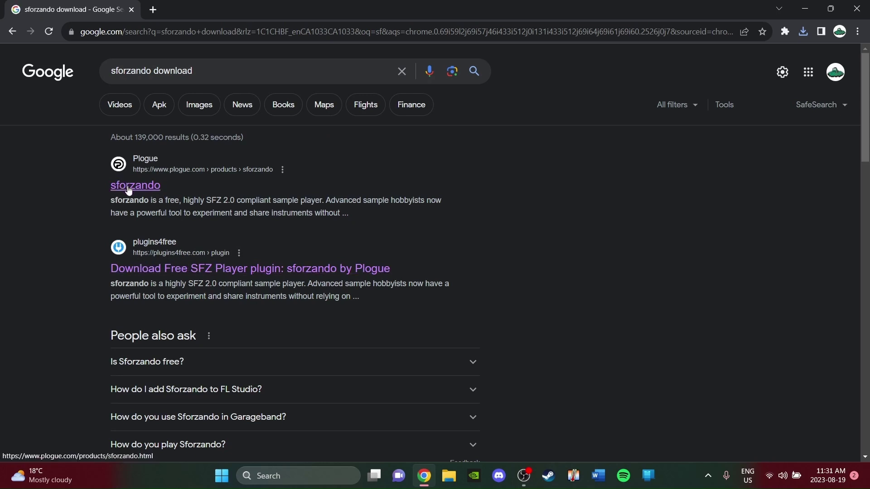
- Open the plugins4free sforzando by Plogue page and scroll to its Downloads list
left_click(171, 269)
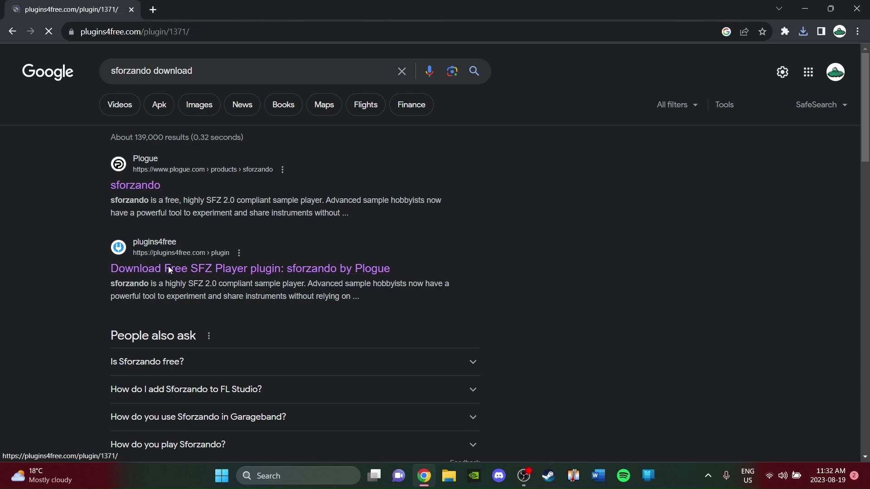
scroll(272, 289, "down", 8)
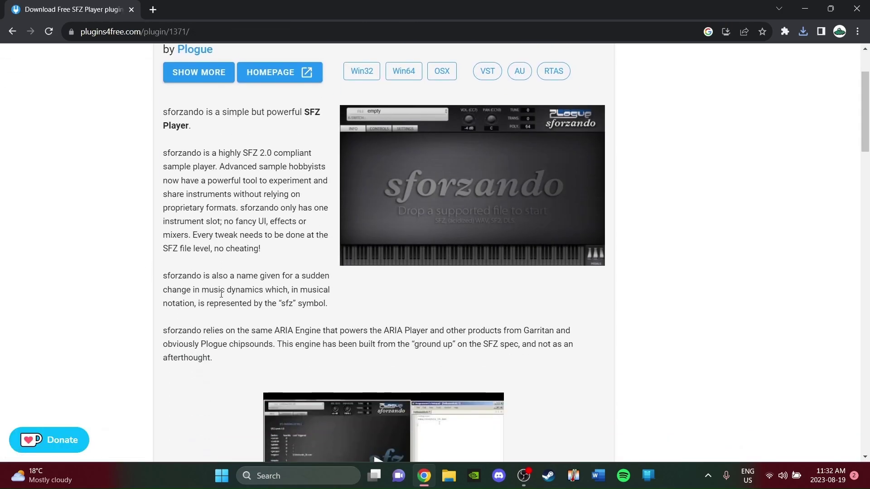
scroll(222, 298, "down", 5)
scroll(222, 297, "up", 1)
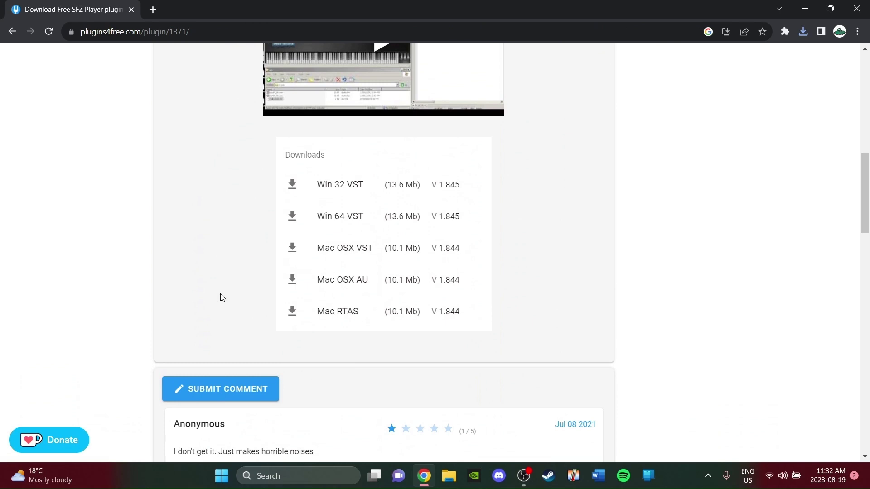
left_click(449, 476)
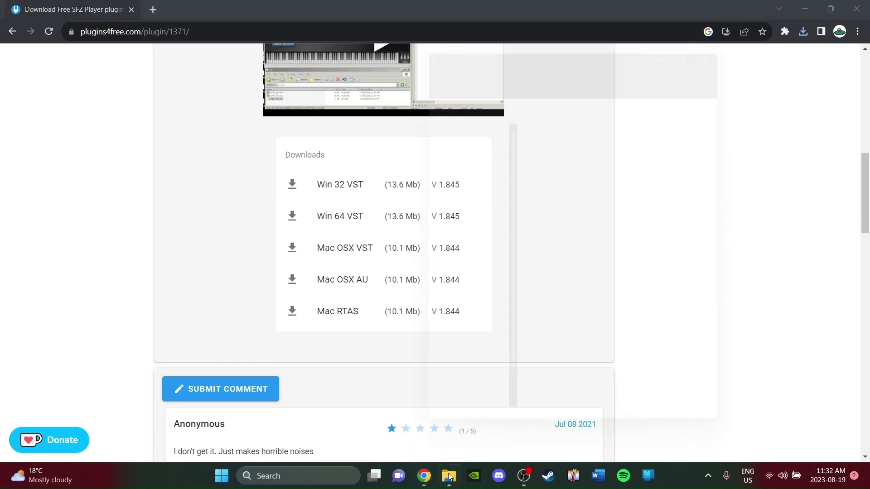
scroll(460, 377, "down", 1)
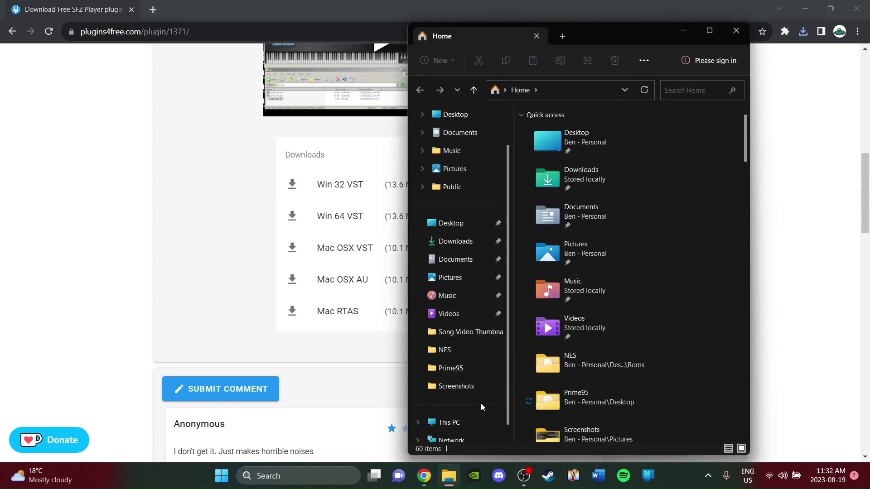
right_click(446, 424)
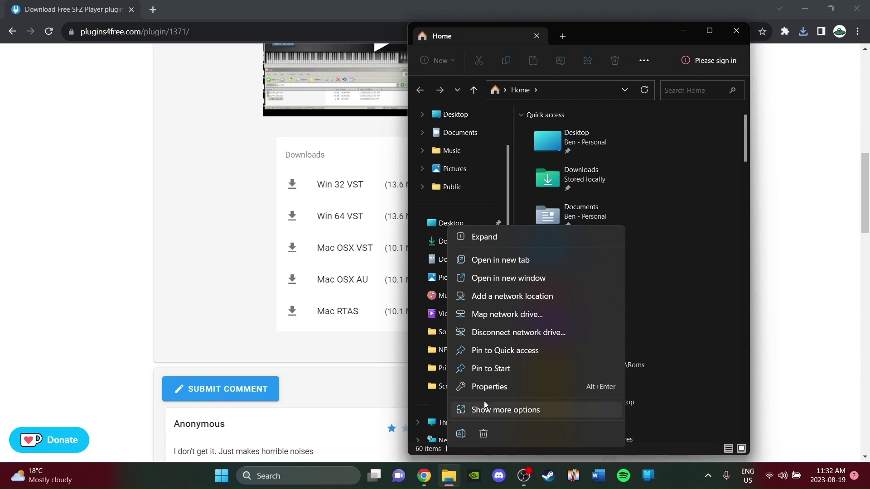
left_click(481, 387)
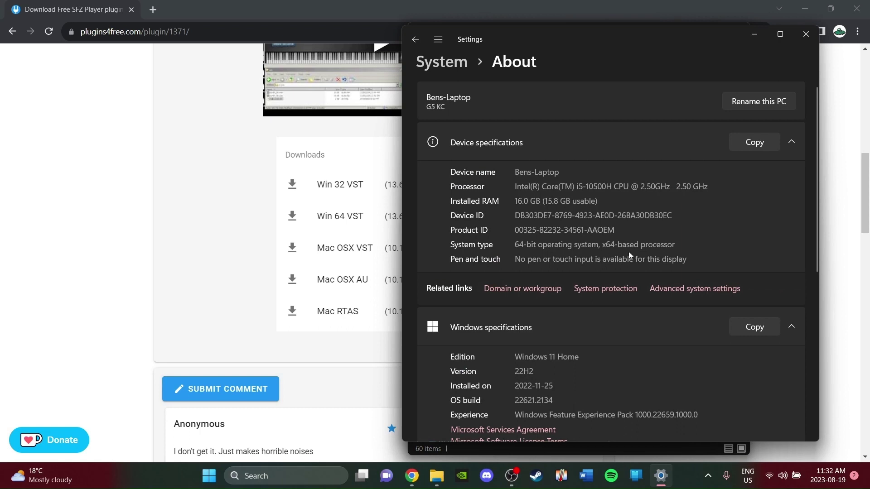
left_click(812, 33)
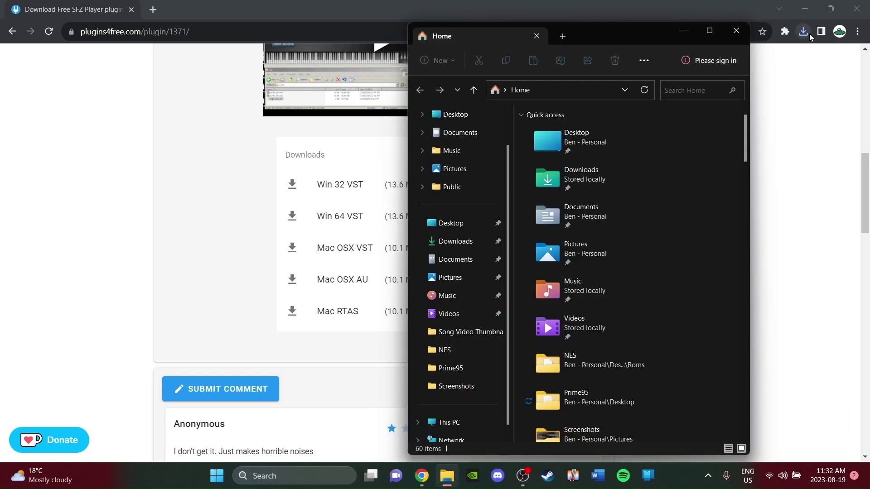
left_click(736, 33)
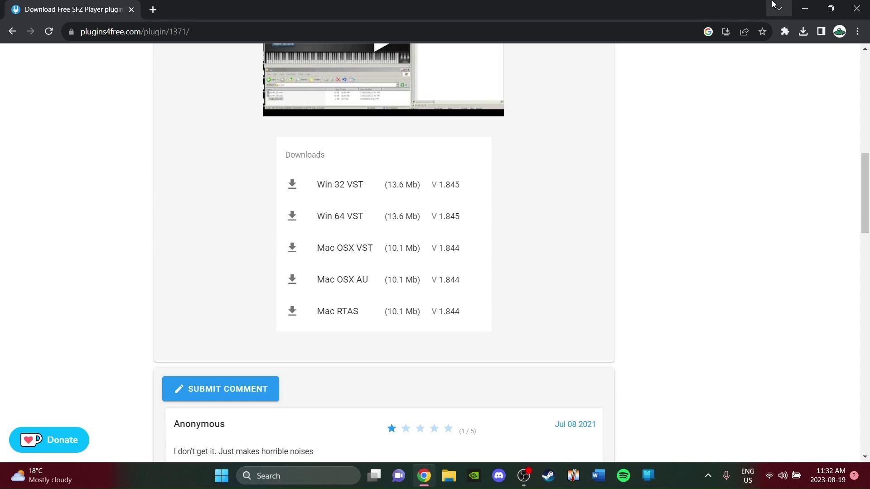
- Compress the desktop soundfont into Super_Mario_64_SF_v1.4.zip with the default name and reposition it
key("super+Down")
key("super+Down")
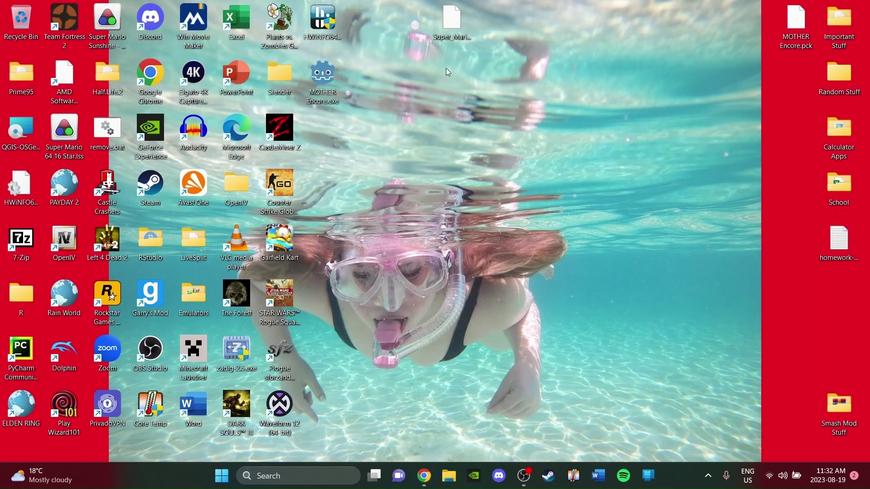
right_click(451, 30)
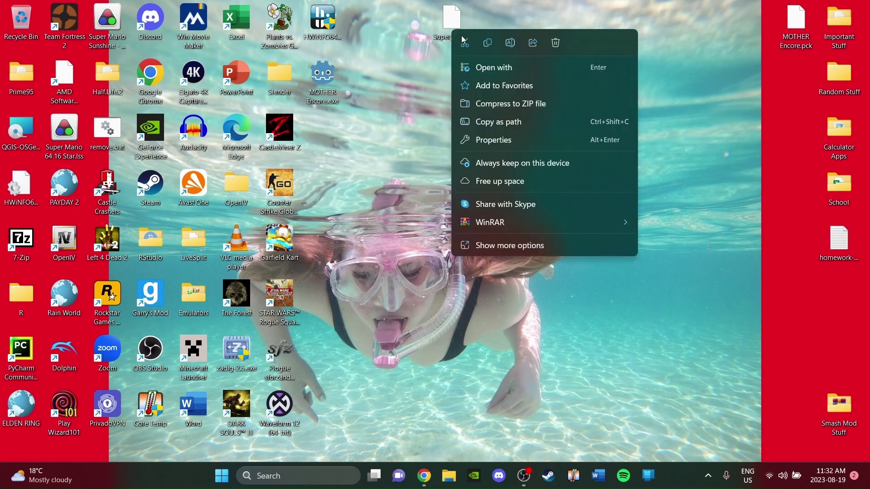
left_click(496, 104)
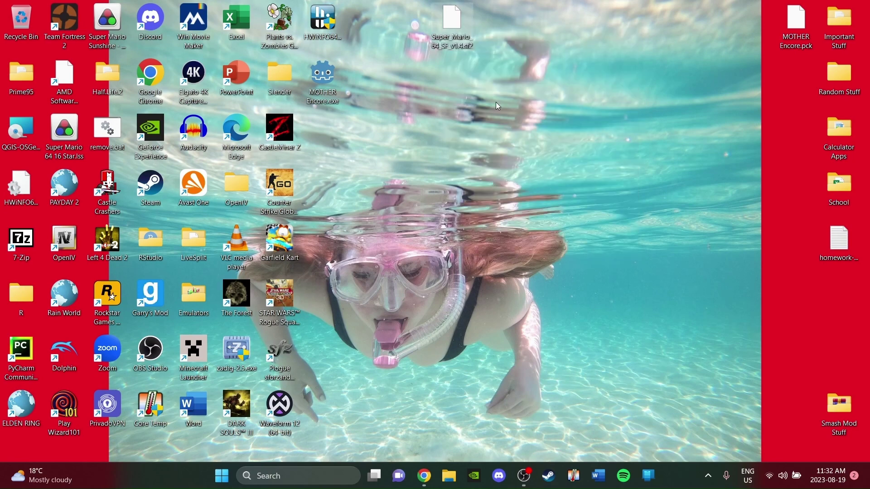
left_click(372, 168)
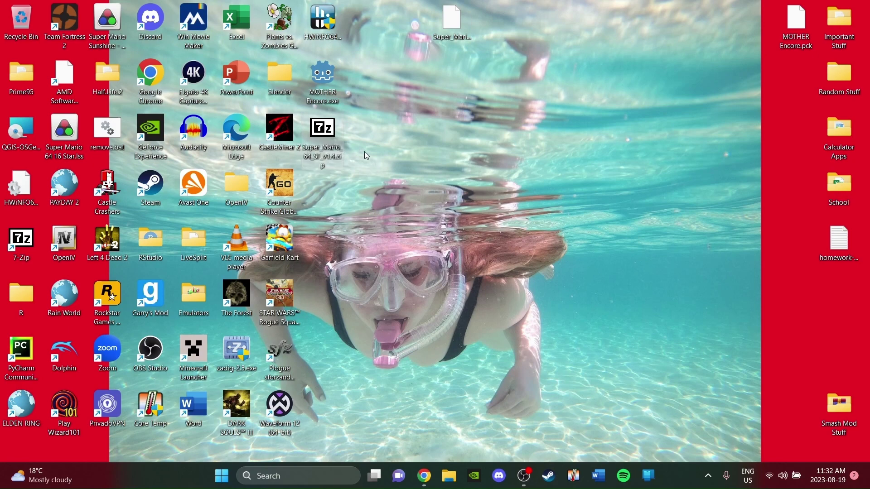
left_click_drag(345, 151, 424, 133)
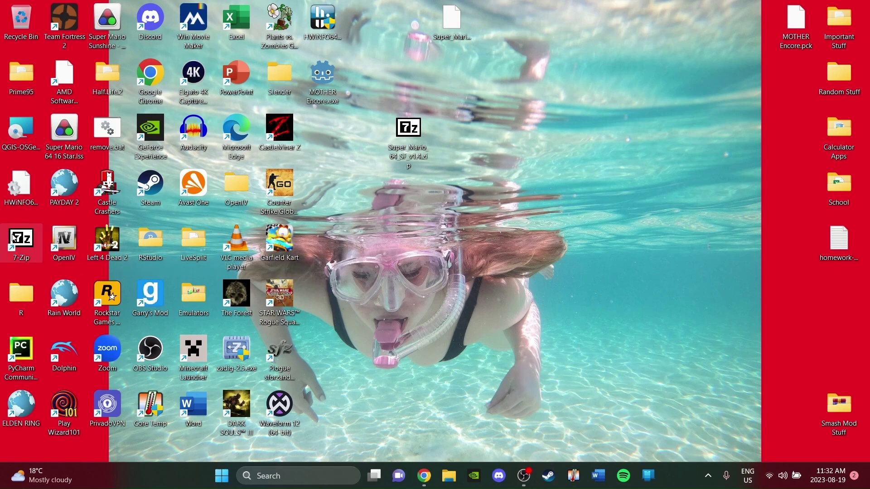
- Extract the .sf2 from the zip onto the desktop with 7-Zip, replacing the existing copy
left_click_drag(369, 117, 472, 164)
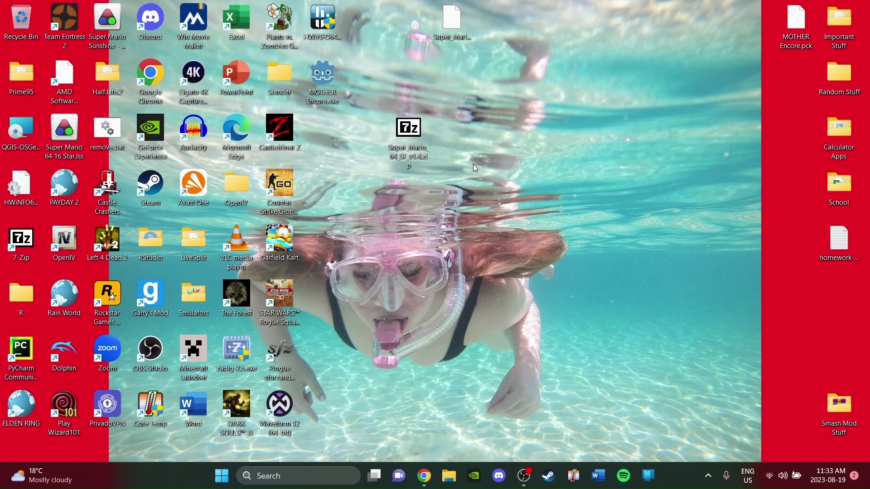
mouse_move(420, 133)
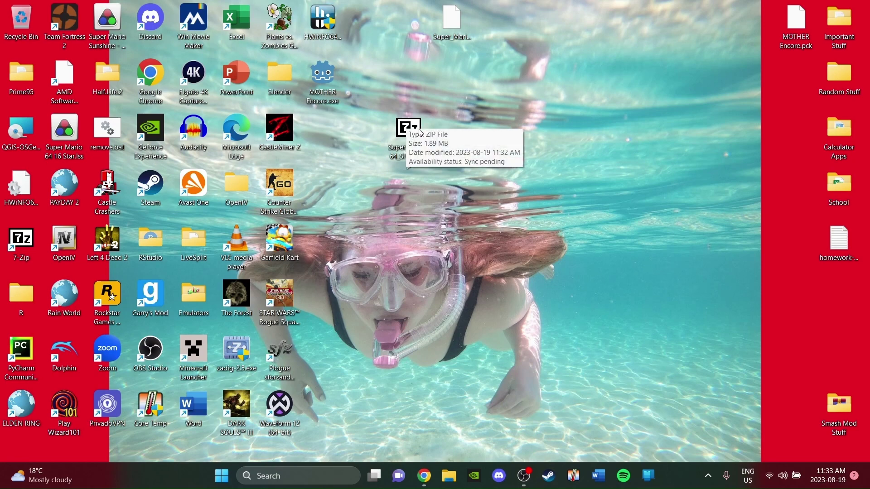
left_click_drag(421, 132, 43, 231)
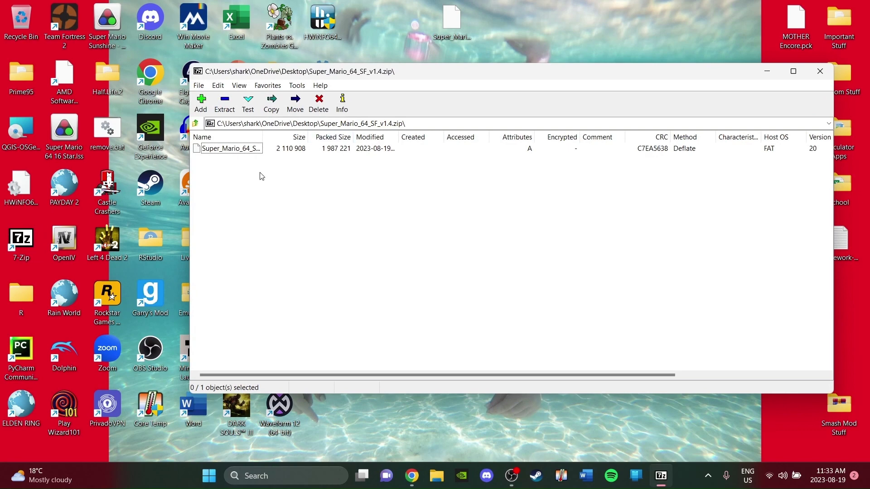
left_click(225, 103)
left_click(493, 292)
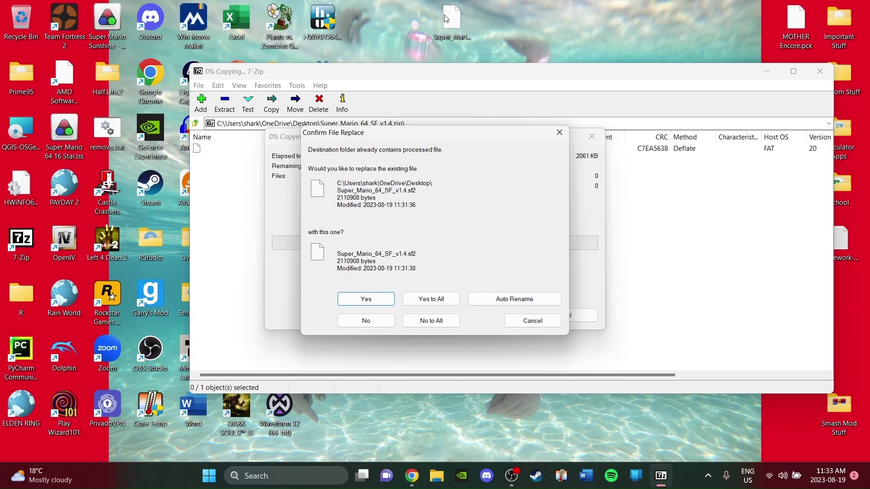
left_click(559, 133)
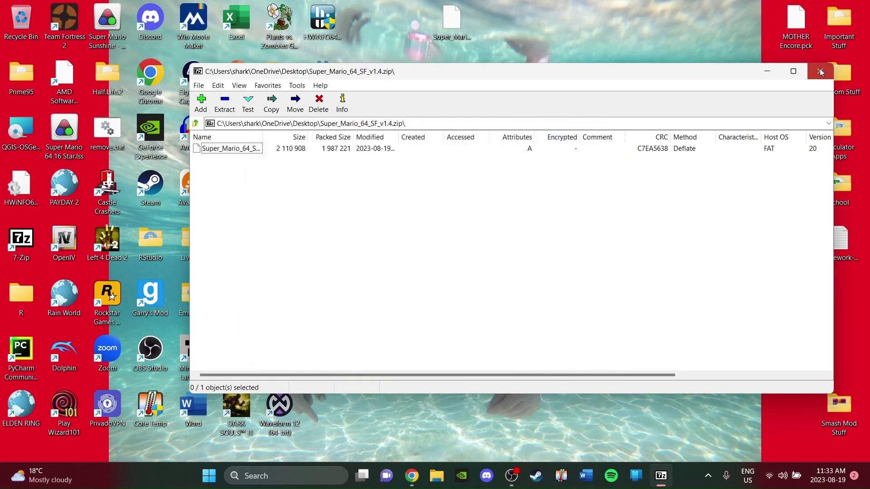
left_click(820, 73)
- Open Super_Mario_64_SF_v1.4.zip in WinRAR and extract the soundfont to the Desktop
right_click(408, 144)
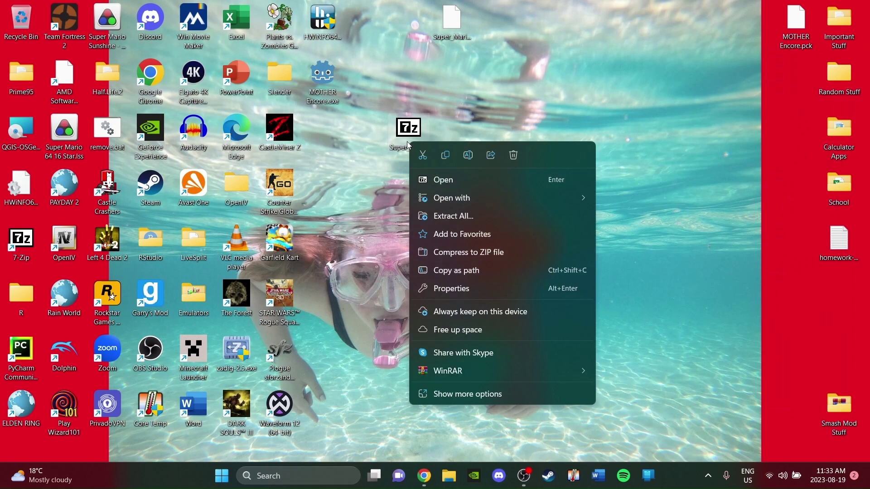
mouse_move(444, 200)
left_click(632, 237)
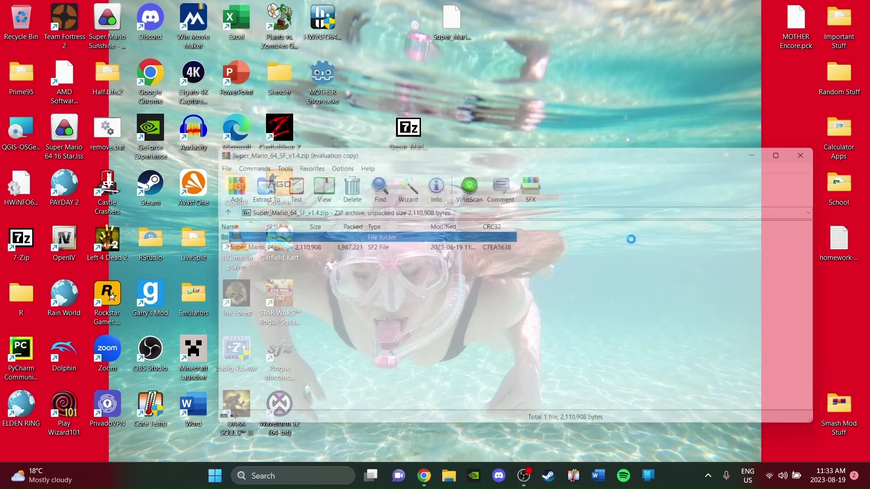
left_click(645, 59)
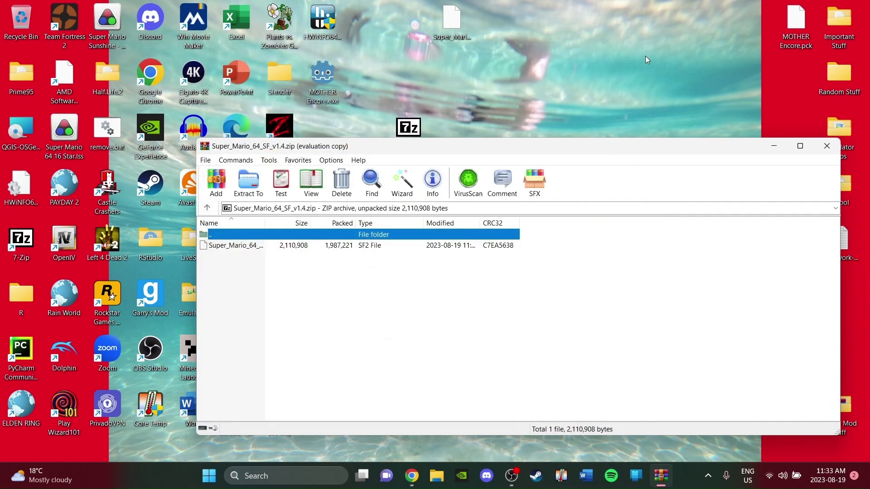
left_click(224, 248)
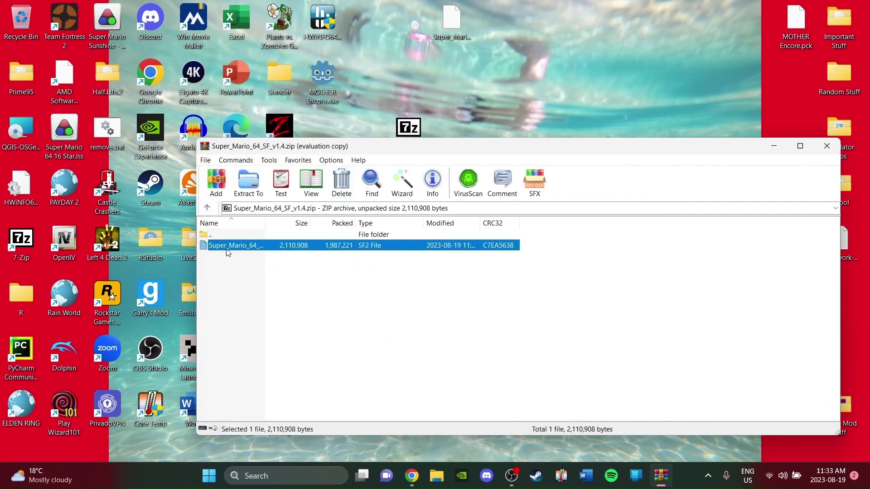
left_click(247, 191)
left_click(560, 247)
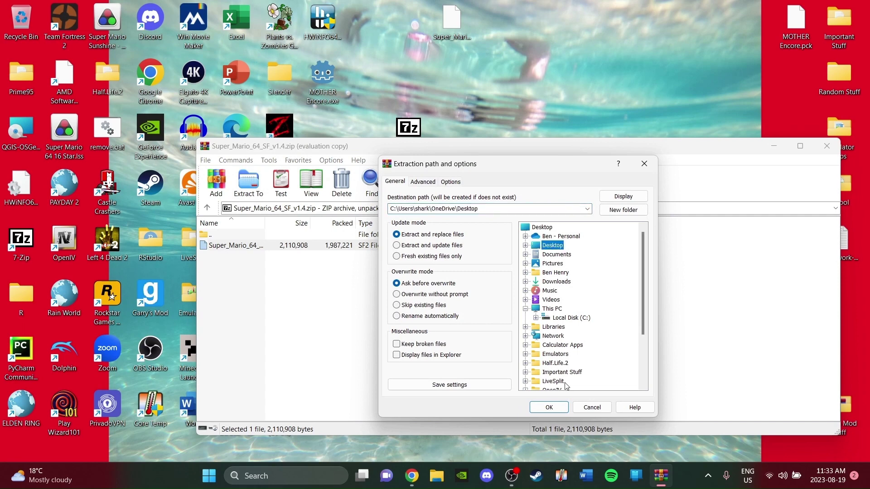
left_click(548, 407)
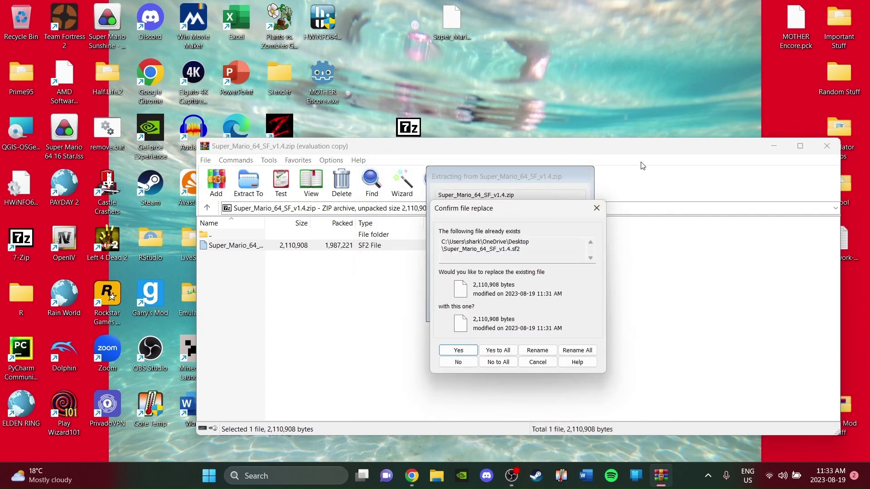
- Skip replacing the file, close the diagnostics and WinRAR, and delete the zip from the desktop
left_click(596, 208)
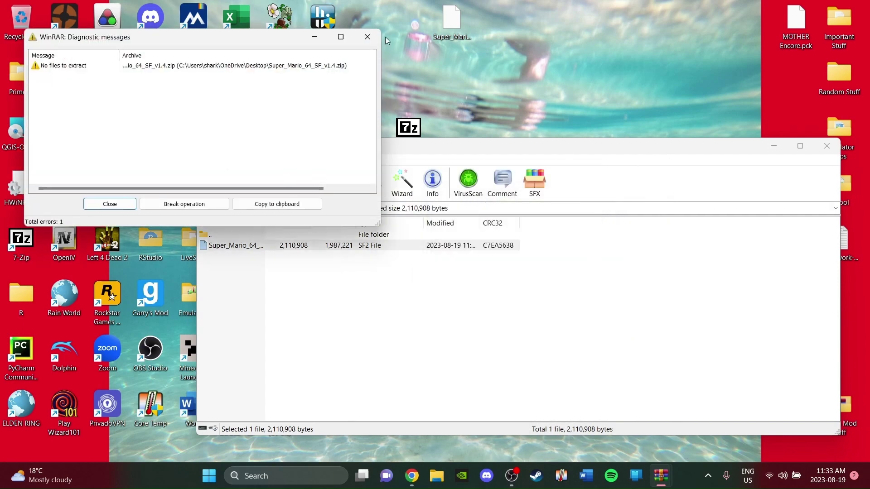
left_click(368, 37)
left_click(826, 146)
key("Delete")
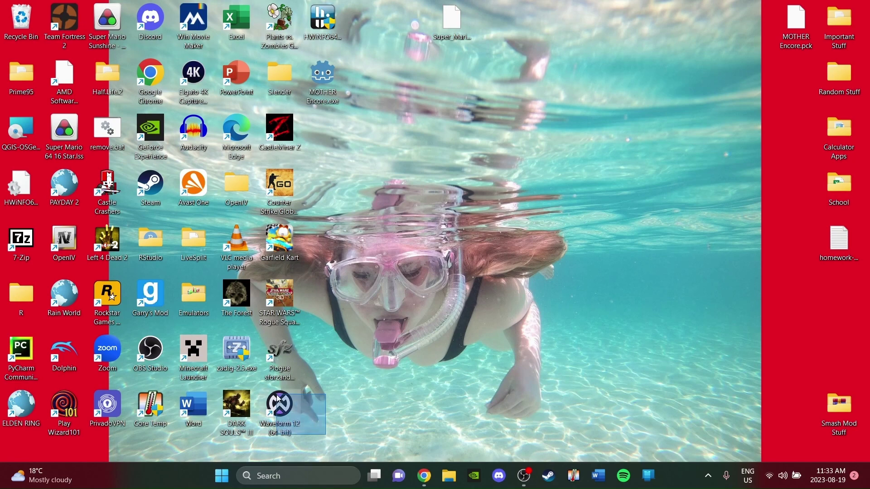
- Search Google for 'waveform' in a new Chrome tab and open the Waveform Free page
left_click_drag(326, 434, 345, 411)
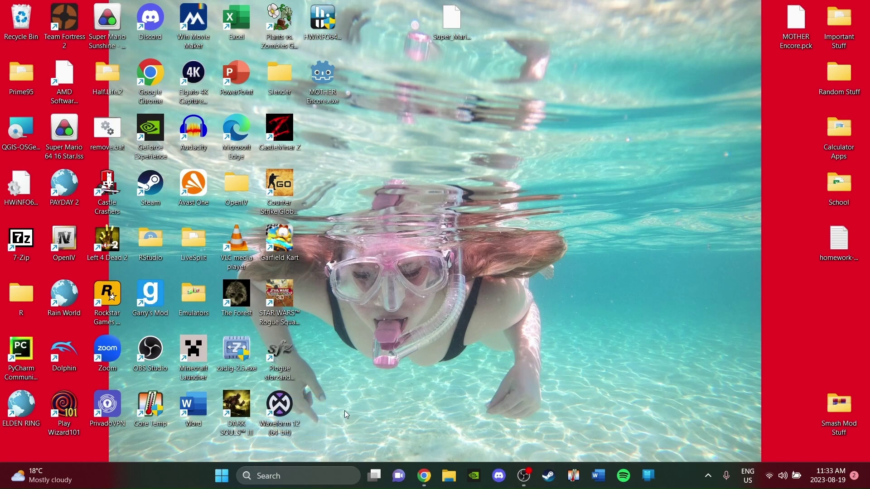
left_click(425, 477)
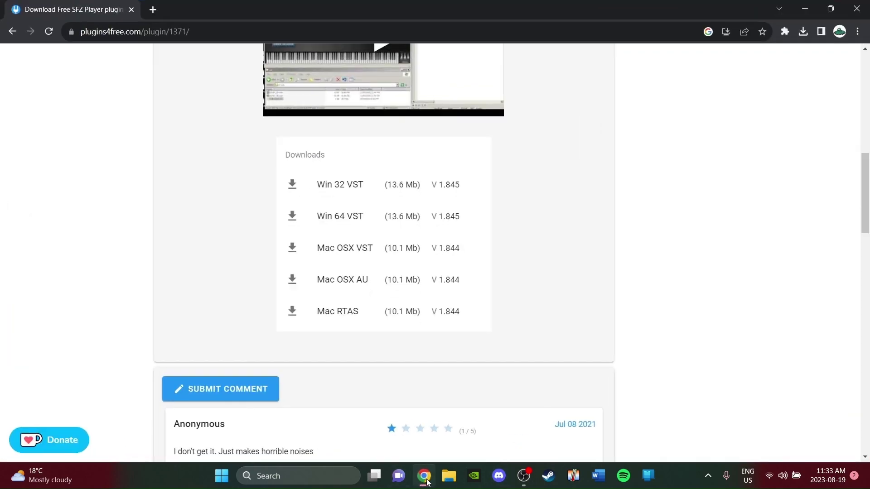
key("ctrl+t")
type("wave")
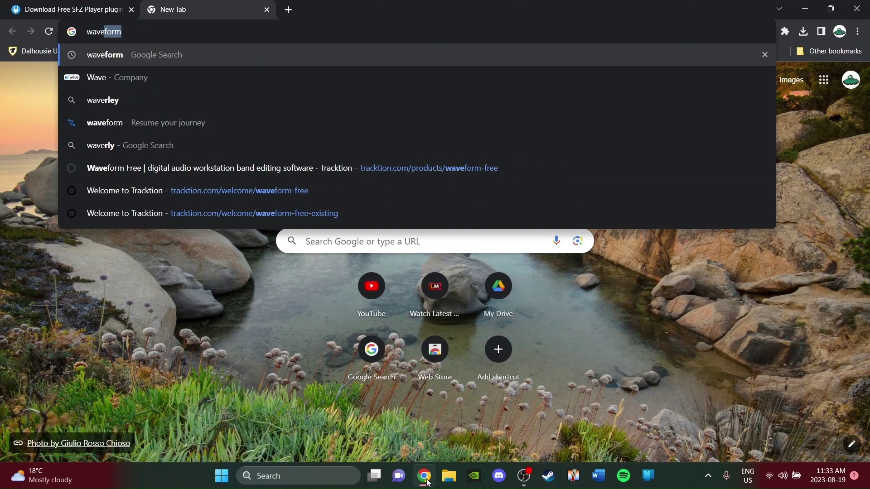
key("Return")
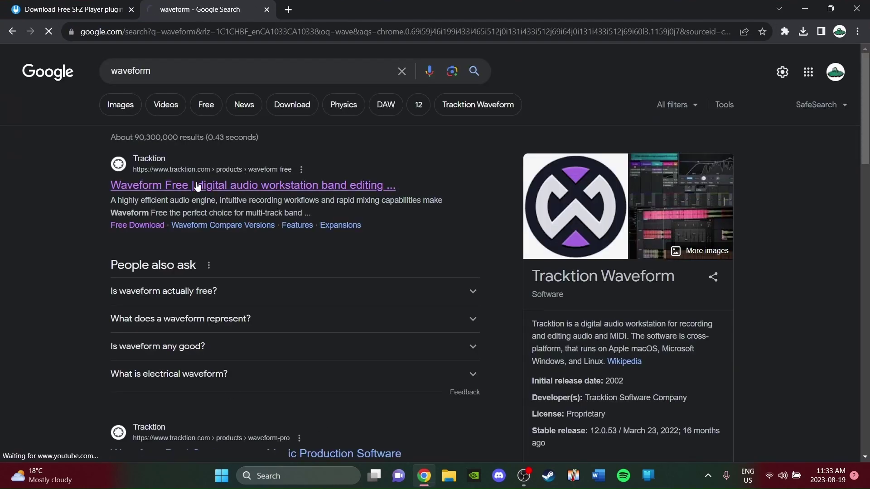
left_click(196, 186)
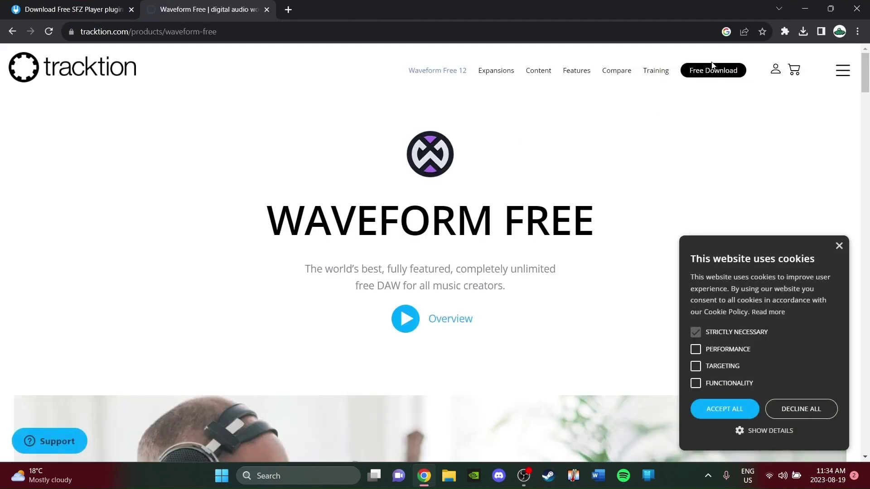
- View the Waveform Free download sign-up form, then return to the product page
left_click(711, 67)
scroll(428, 191, "down", 3)
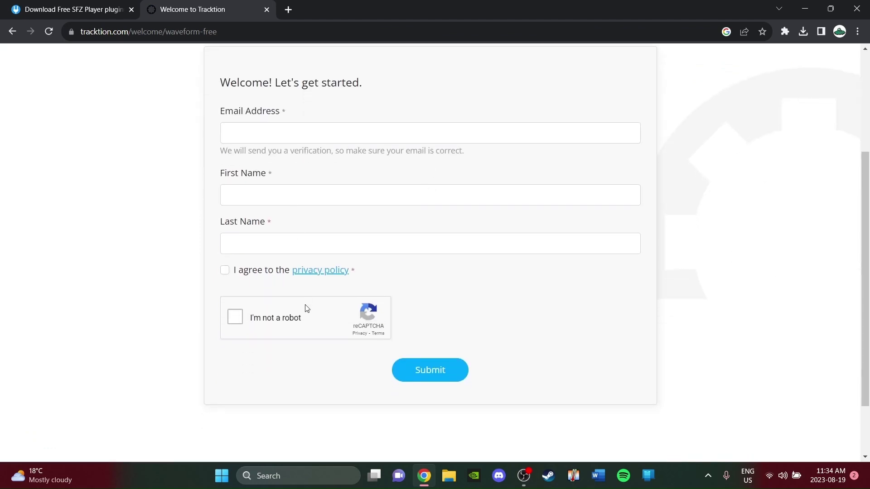
scroll(868, 180, "up", 2)
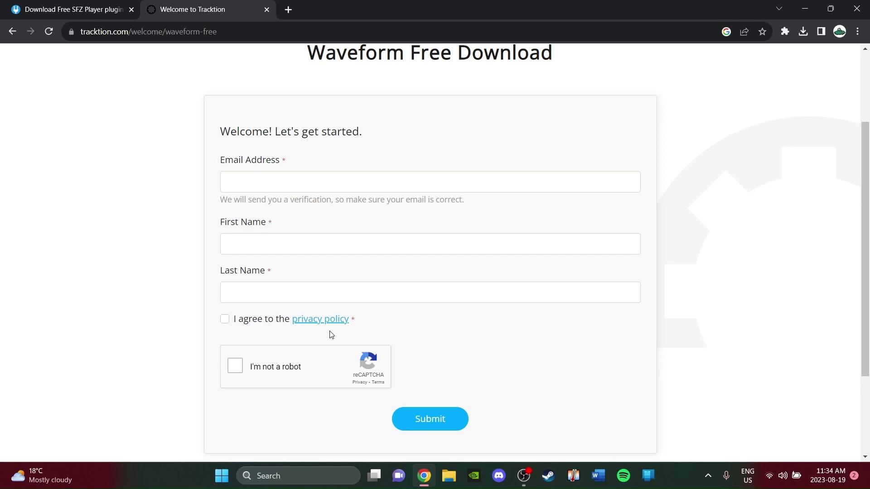
scroll(332, 335, "up", 3)
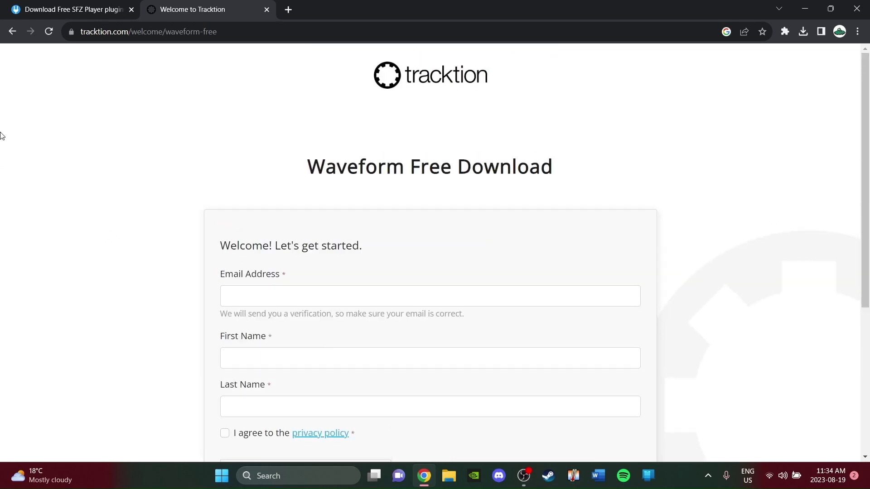
left_click(12, 31)
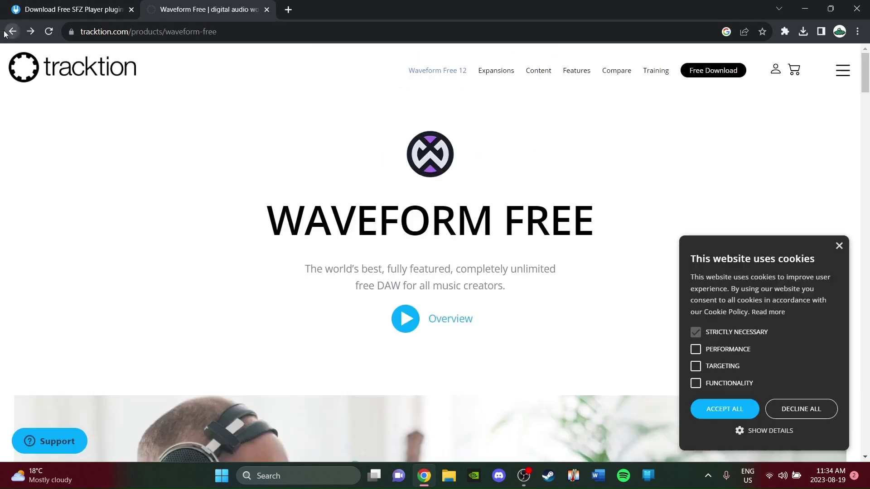
- Open the account's My Downloadable Products page and dismiss the cookie notice
left_click(776, 71)
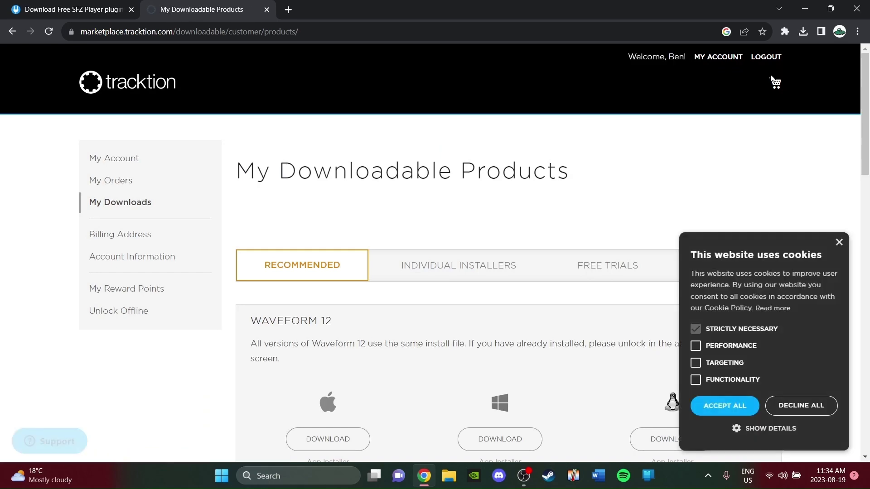
left_click(838, 241)
scroll(293, 219, "down", 5)
scroll(451, 290, "down", 4)
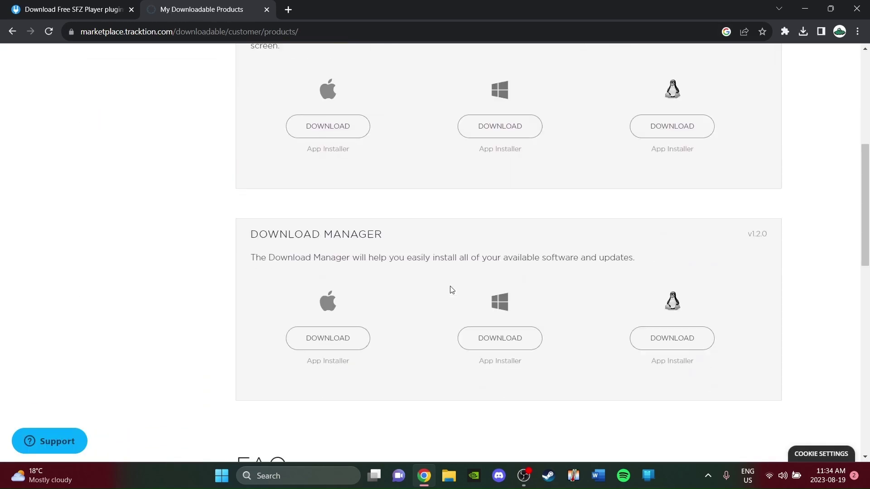
scroll(451, 290, "up", 3)
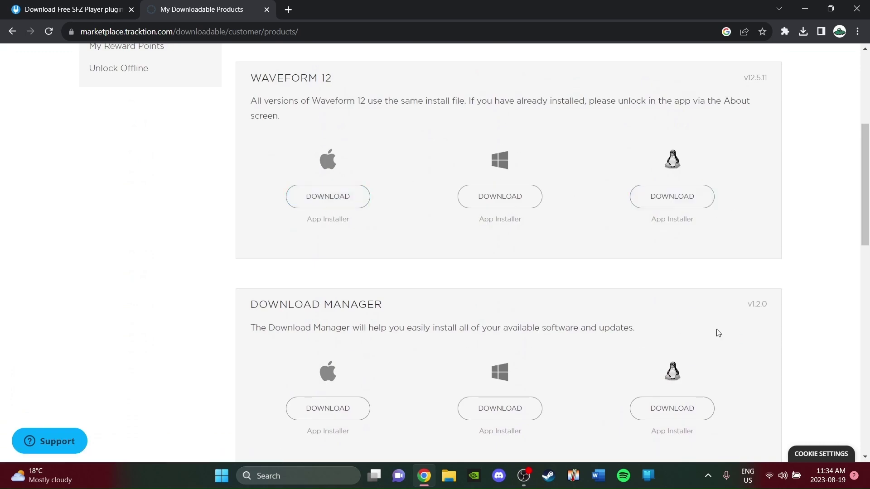
scroll(718, 333, "down", 3)
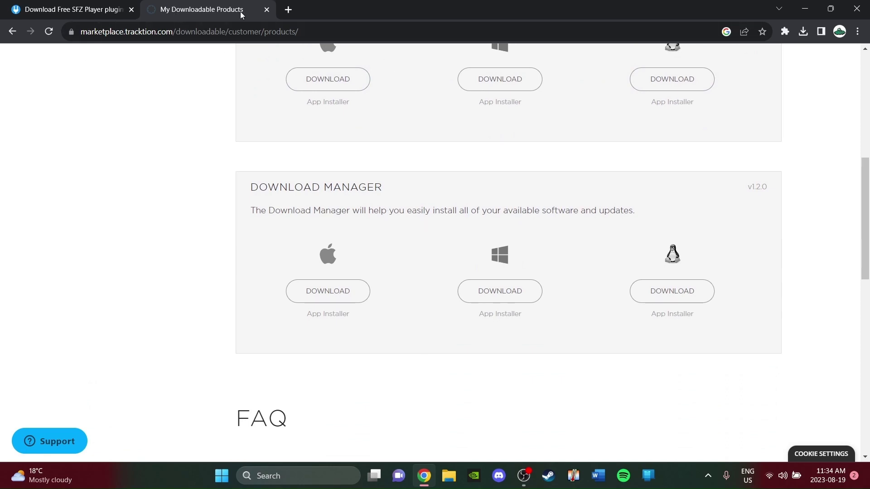
- Replace the Tracktion tab with a Google search for 'free midi' and open freemidi.org
left_click(267, 10)
left_click(152, 9)
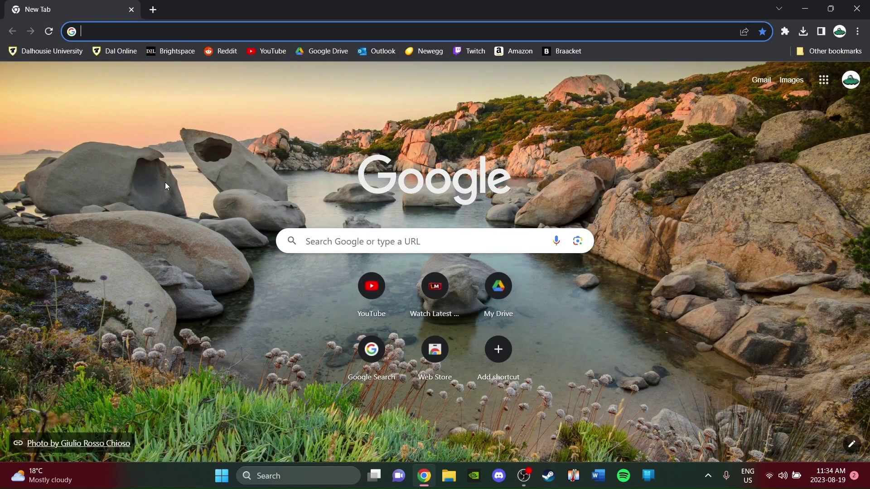
type("free midi")
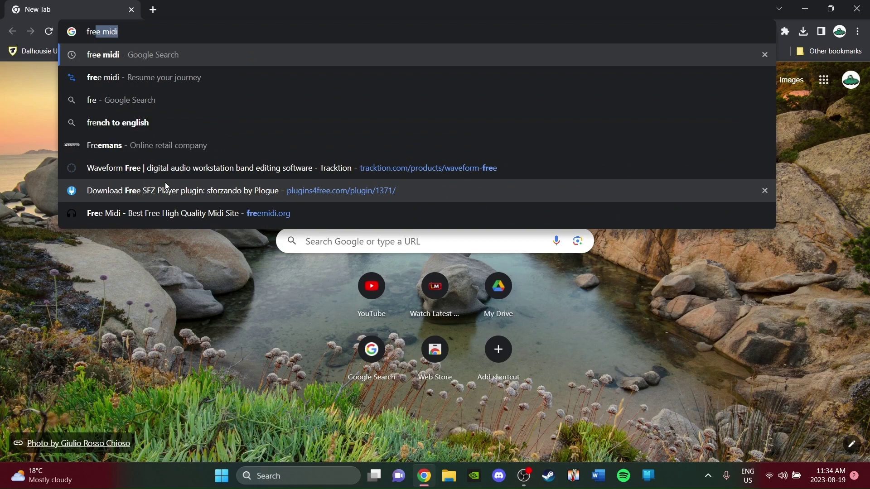
key("Return")
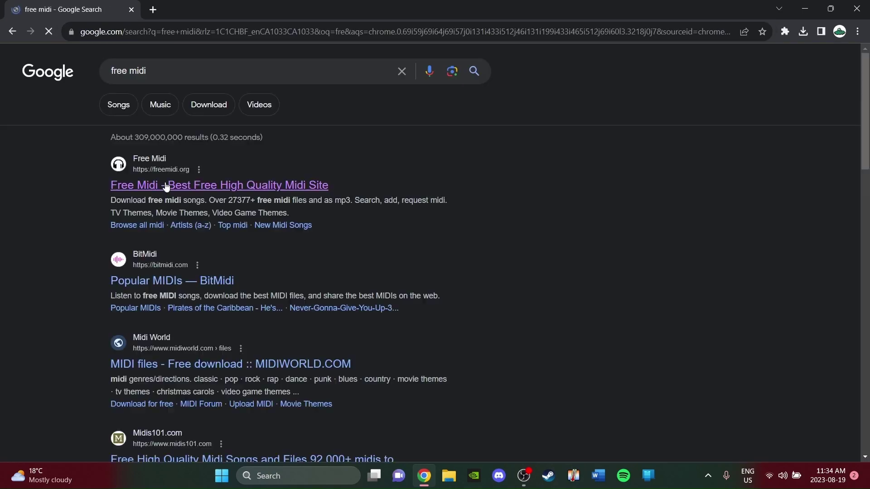
scroll(281, 275, "down", 10)
scroll(280, 274, "down", 8)
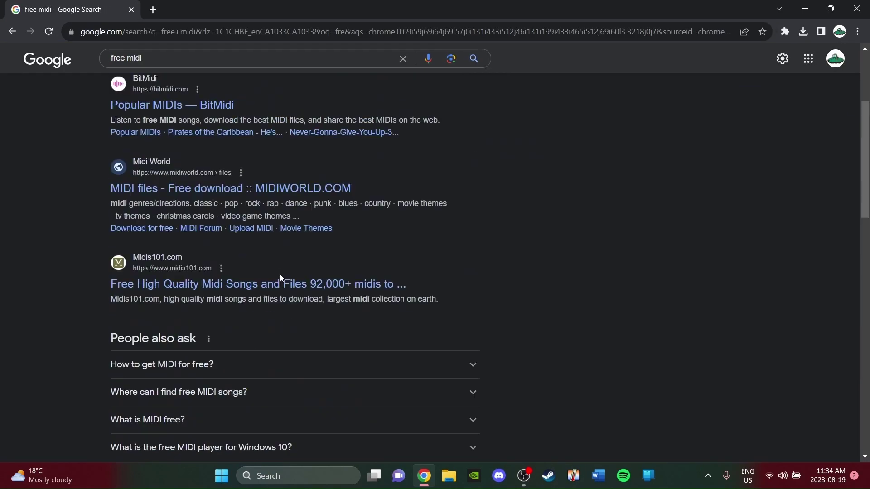
scroll(281, 275, "up", 15)
left_click(159, 185)
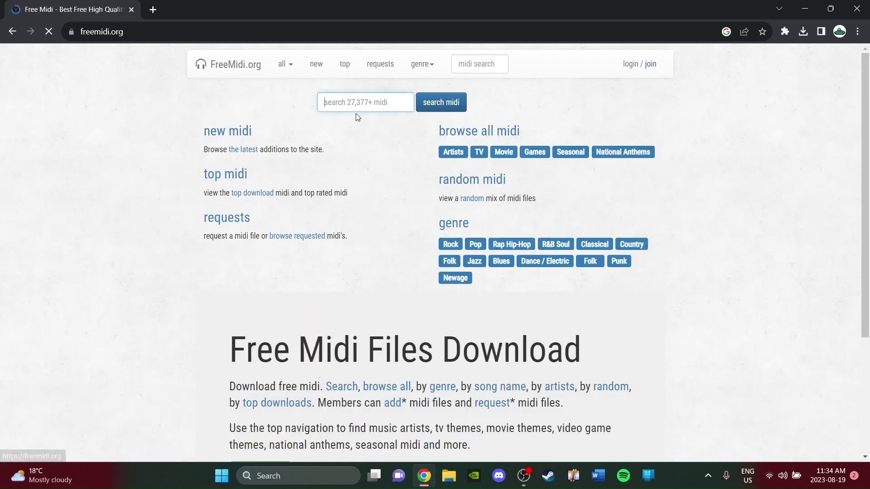
- Search freemidi.org for 'master of puppets'
left_click(465, 60)
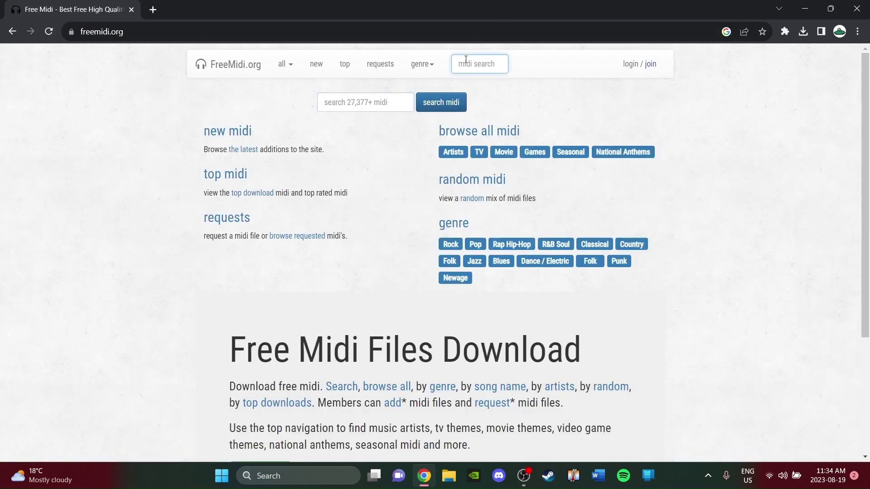
type("ma")
type("ster of puppets")
key("Return")
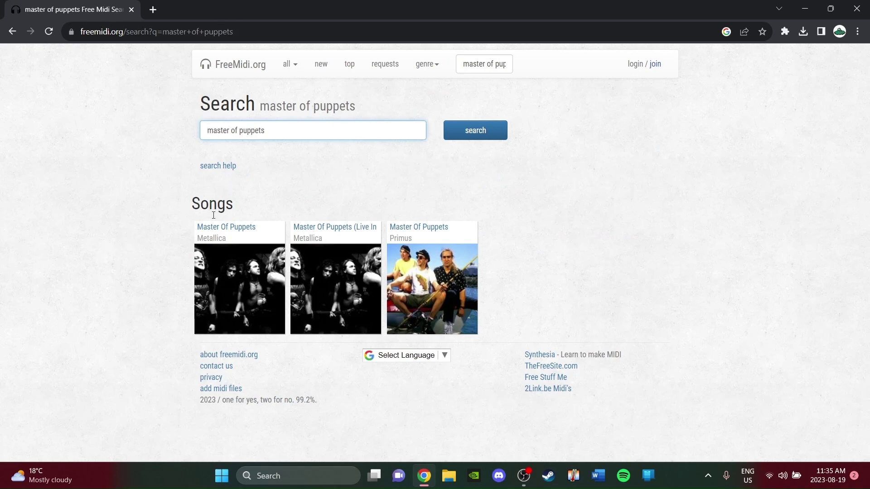
- Save MasterOfPuppets.mid into Random Stuff > Music > MIDI Tracks and Waveform Stuff, then minimize Chrome
left_click(236, 228)
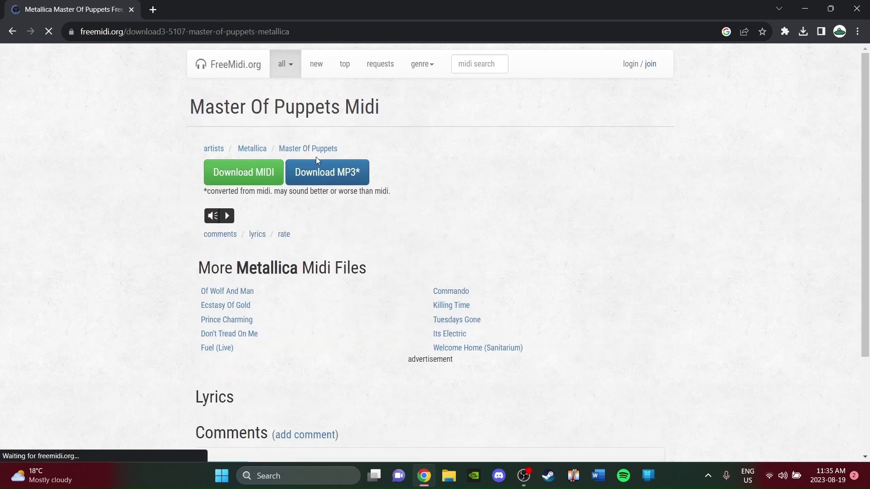
left_click(248, 177)
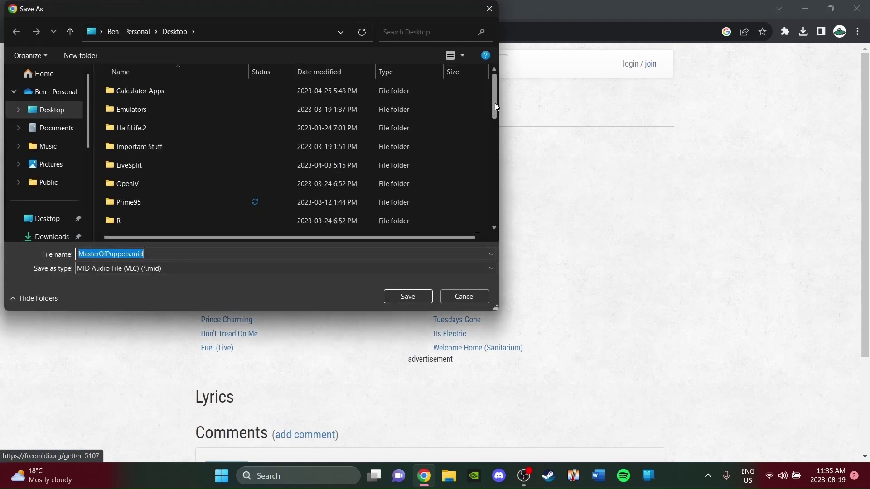
left_click_drag(495, 102, 501, 142)
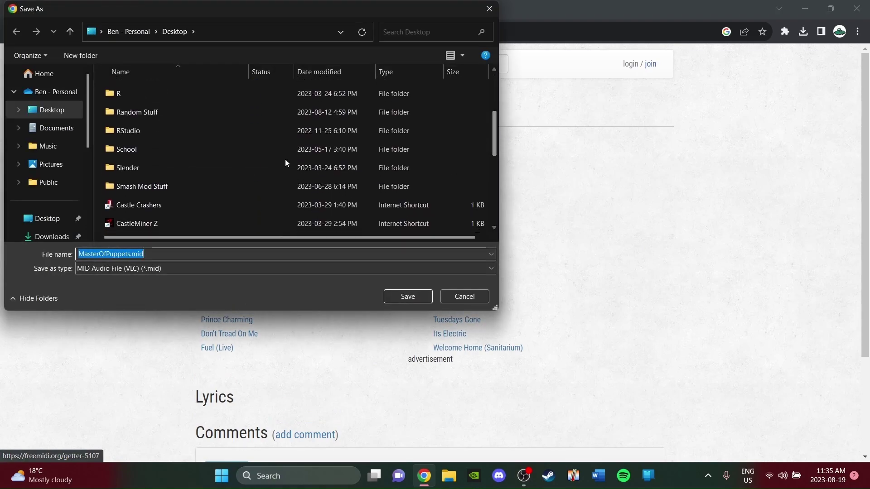
left_click(133, 118)
double_click(133, 116)
double_click(153, 112)
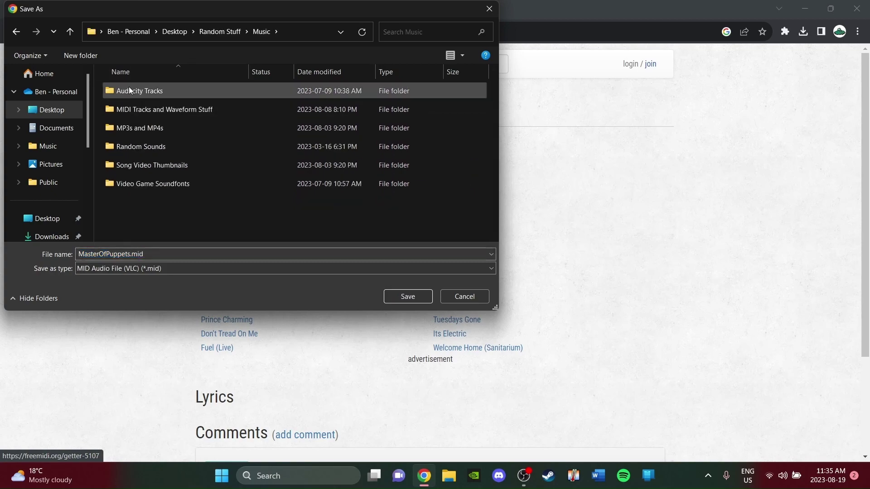
double_click(131, 107)
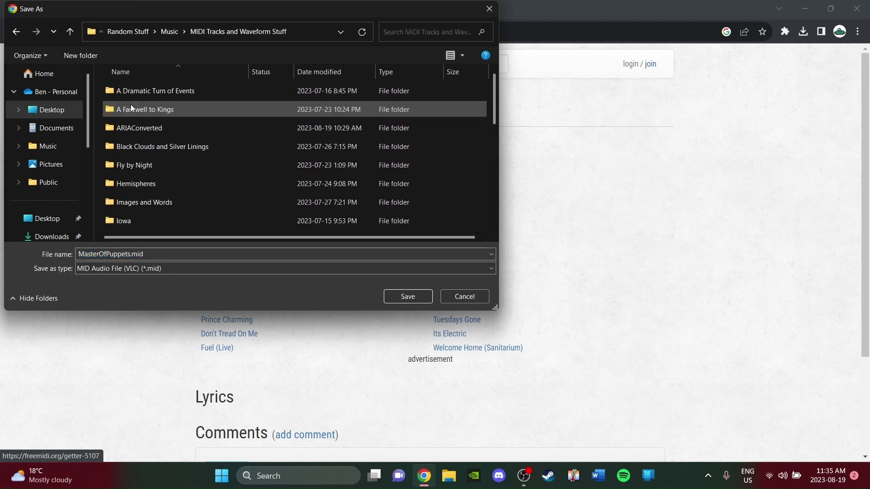
left_click(416, 295)
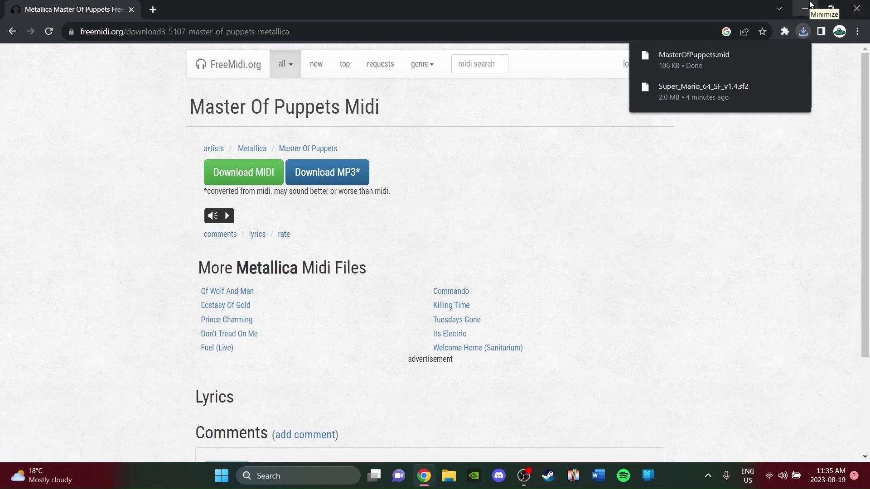
left_click(856, 8)
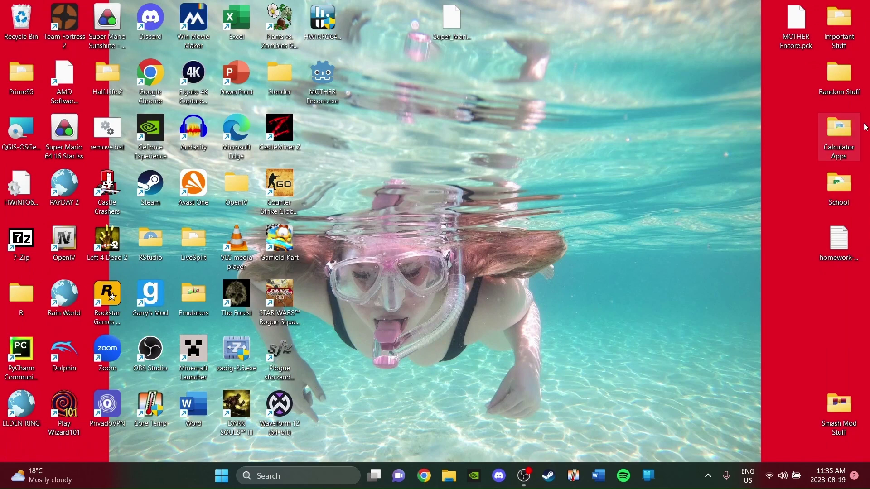
- Open Random Stuff > Music and delete the stray Home - Shortcut
double_click(843, 79)
left_click_drag(420, 115, 515, 176)
double_click(545, 207)
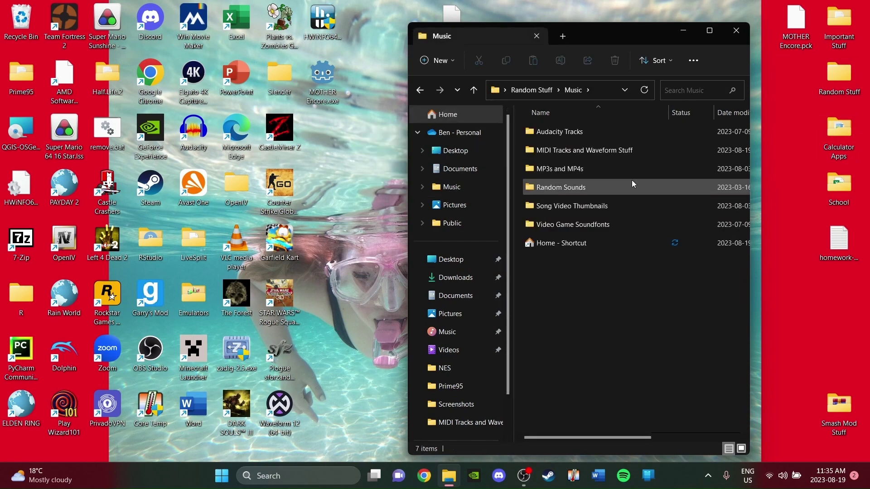
left_click_drag(573, 238, 589, 245)
key("Delete")
- Drag MasterOfPuppets.mid from MIDI Tracks and Waveform Stuff onto the desktop and close Explorer
left_click(549, 152)
double_click(549, 152)
scroll(618, 204, "down", 4)
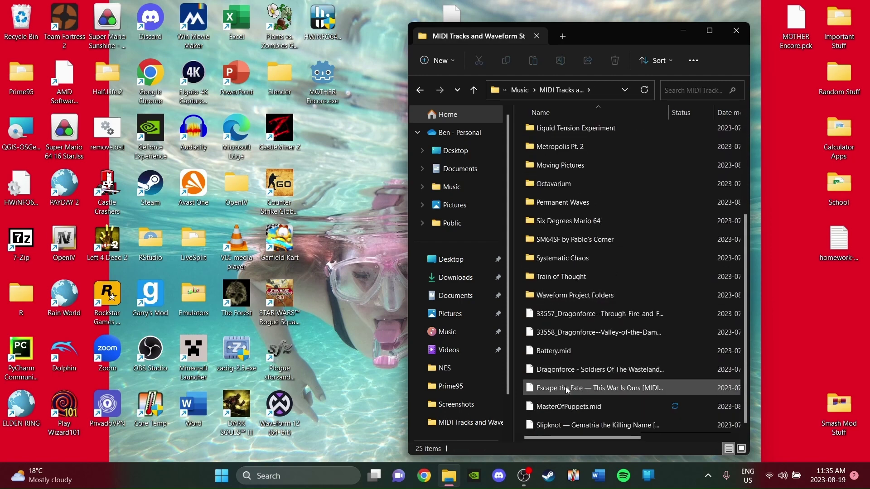
left_click_drag(568, 406, 360, 111)
left_click(745, 35)
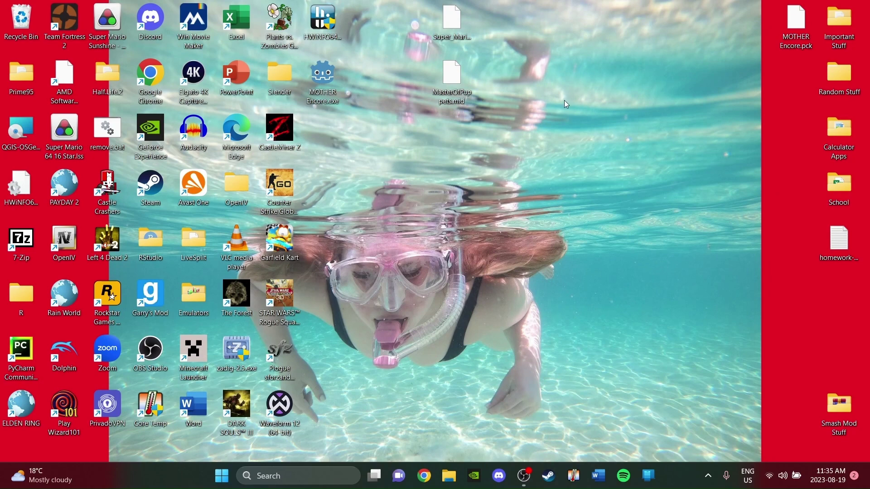
- Launch Waveform and create a new project named 'Master of Puppets'
double_click(279, 405)
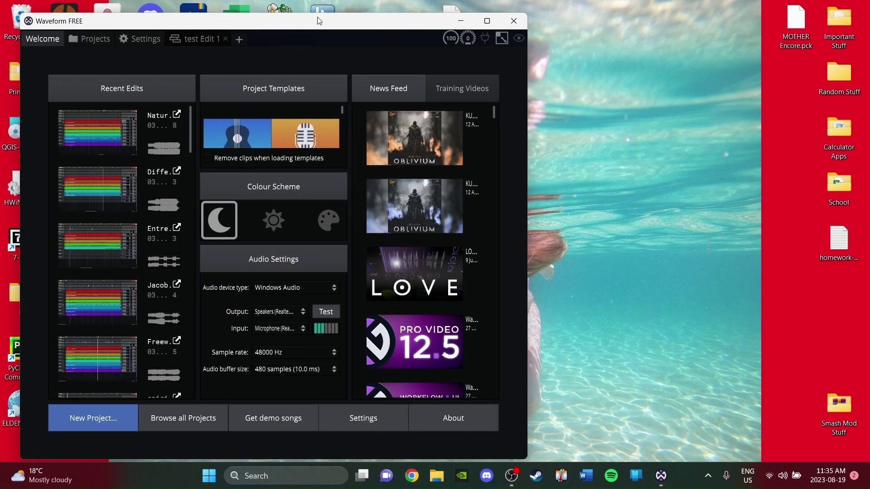
left_click_drag(319, 21, 786, 22)
left_click(555, 428)
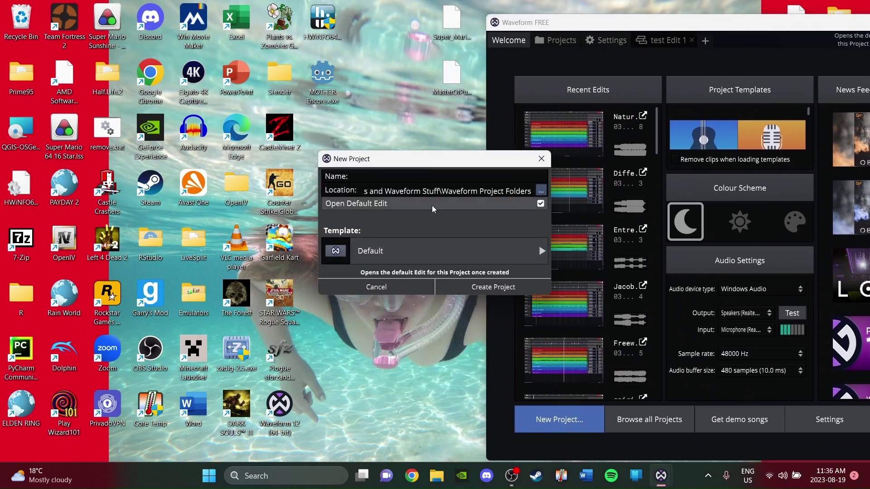
type("Master of Puppets")
key("Return")
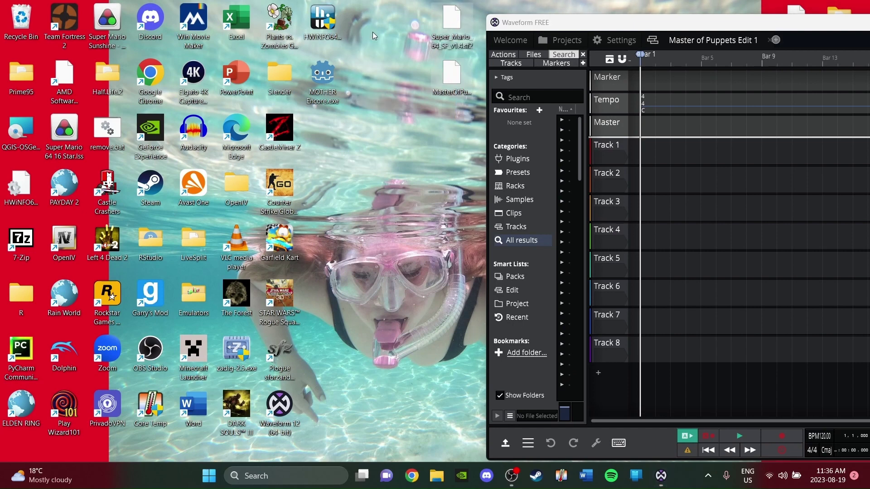
- Import MasterOfPuppets.mid from the desktop as separate clips, then maximize the Waveform window
left_click_drag(665, 20, 612, 9)
left_click_drag(366, 78, 594, 138)
left_click(659, 265)
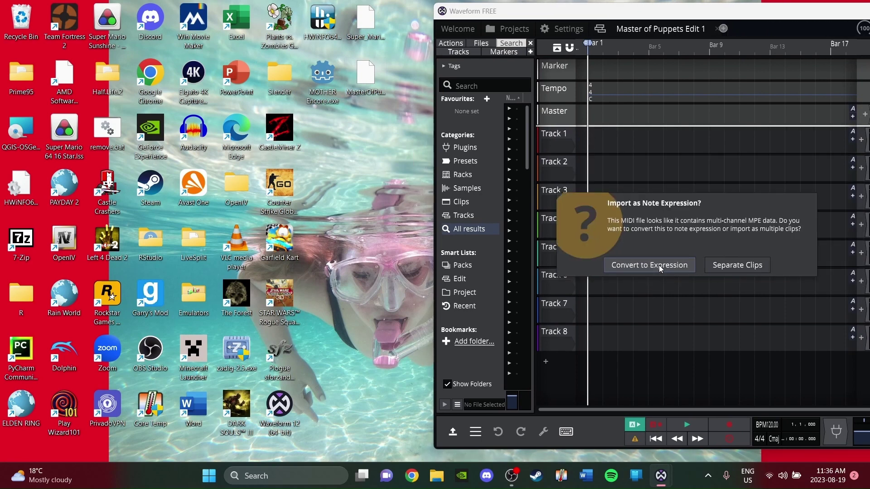
left_click(722, 266)
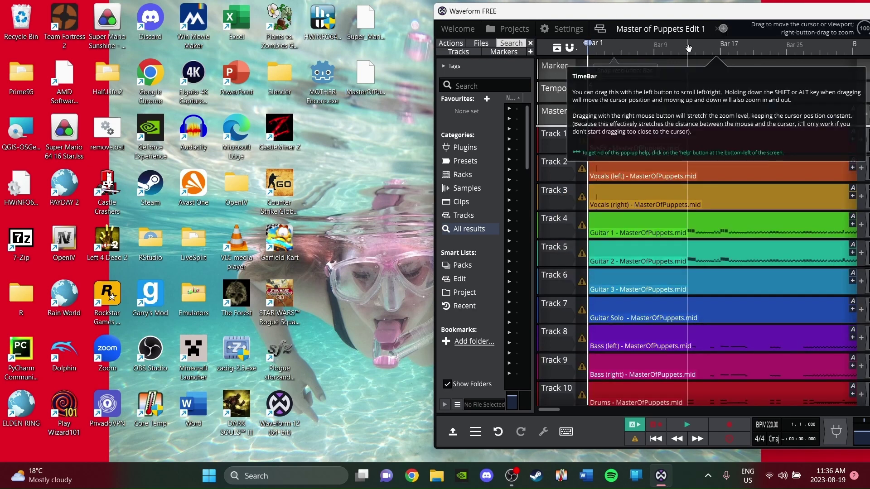
left_click_drag(683, 18, 648, 21)
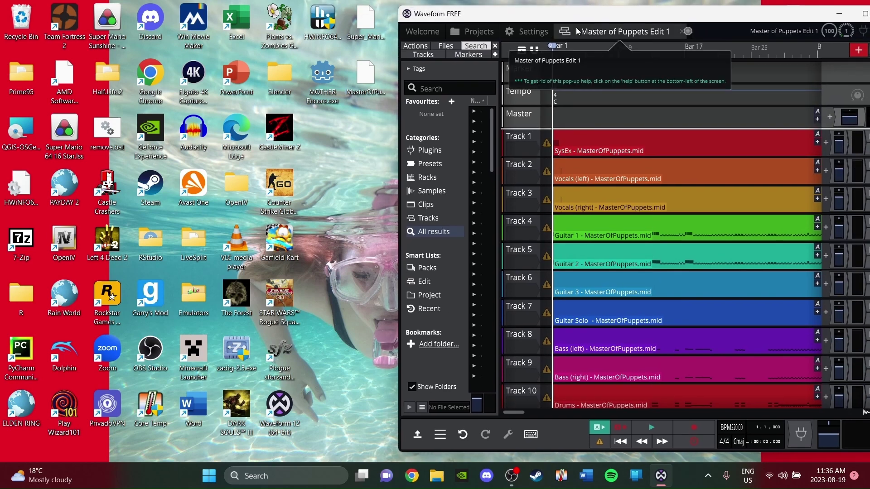
left_click(864, 14)
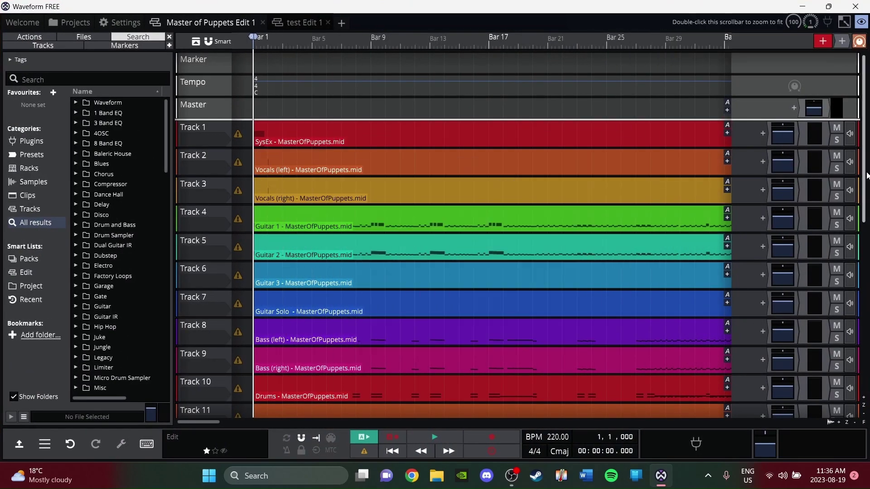
scroll(864, 235, "down", 10)
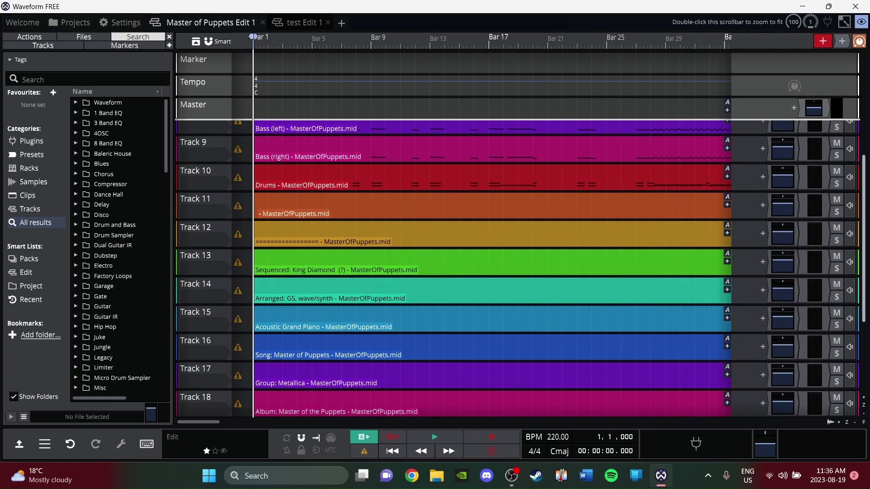
scroll(863, 236, "up", 10)
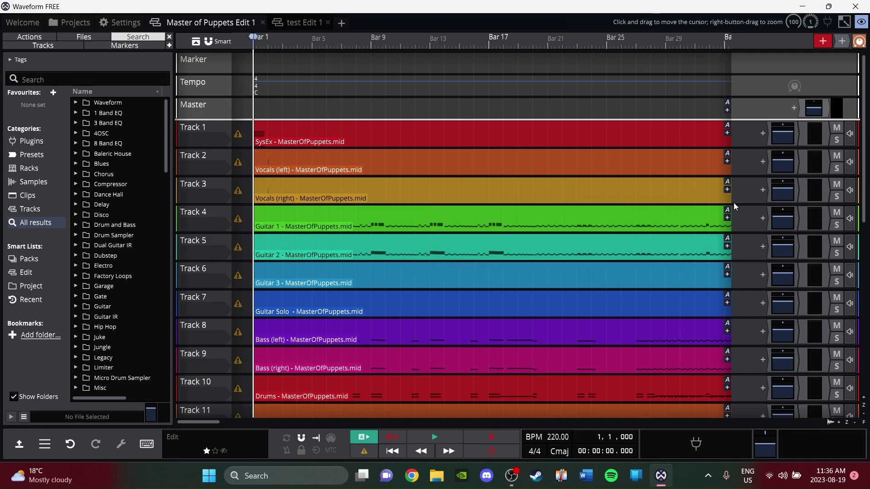
- Delete the SysEx clip on Track 1 and the metadata clip on Track 11
left_click(362, 138)
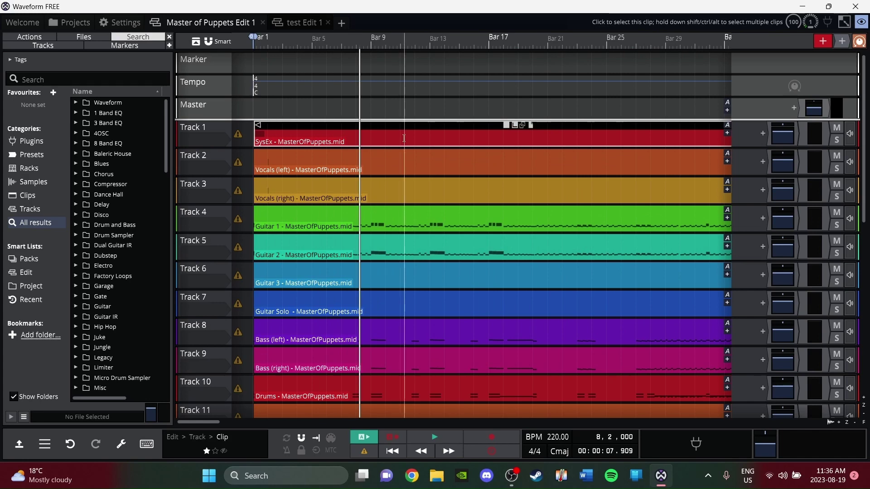
key("Delete")
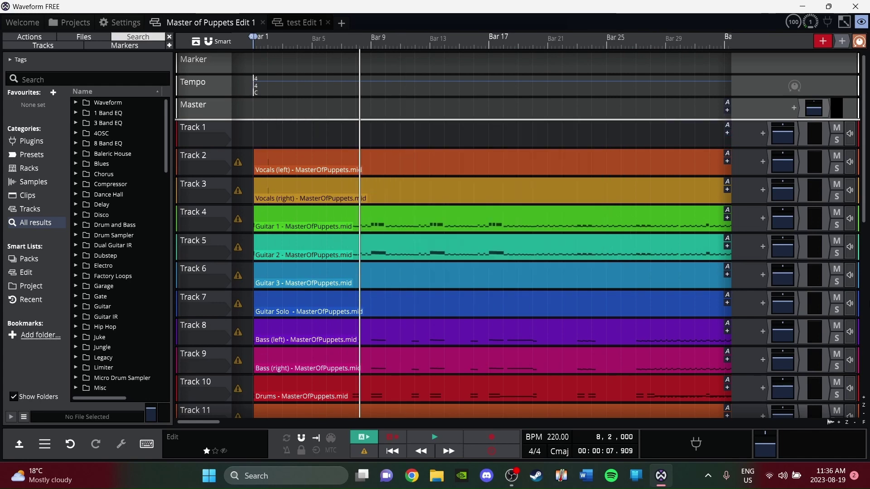
scroll(866, 213, "down", 5)
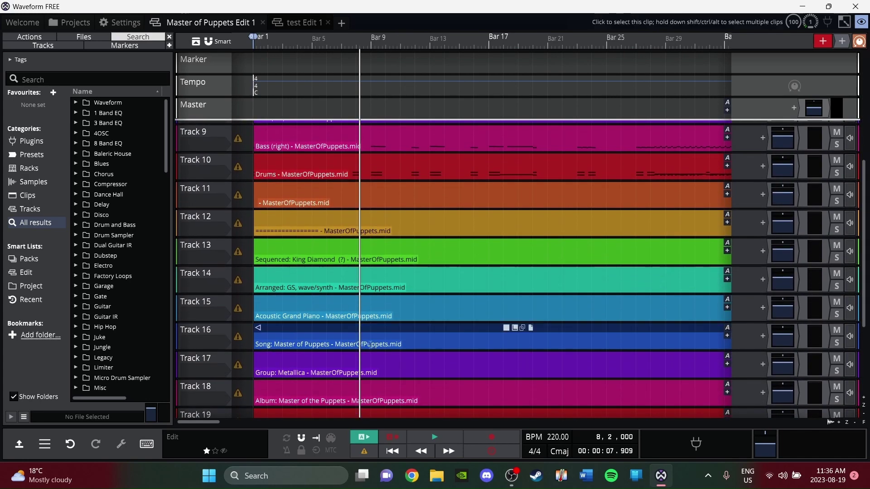
left_click_drag(202, 423, 185, 374)
left_click(292, 192)
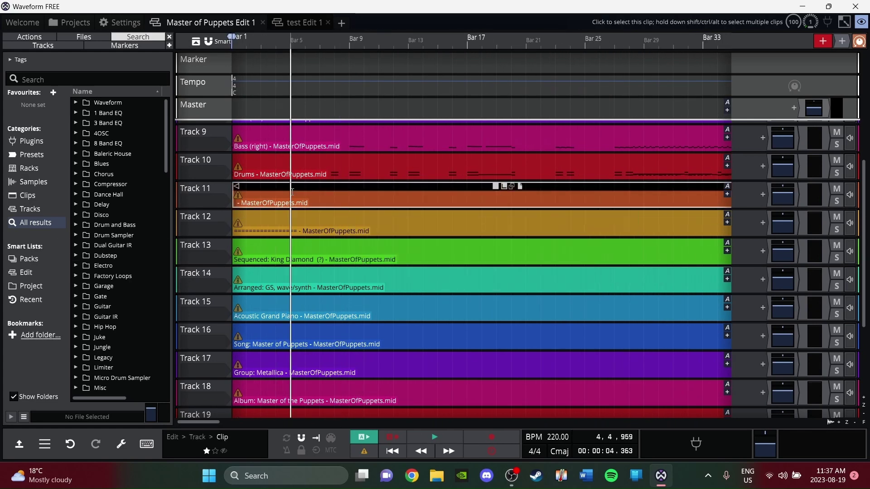
key("Delete")
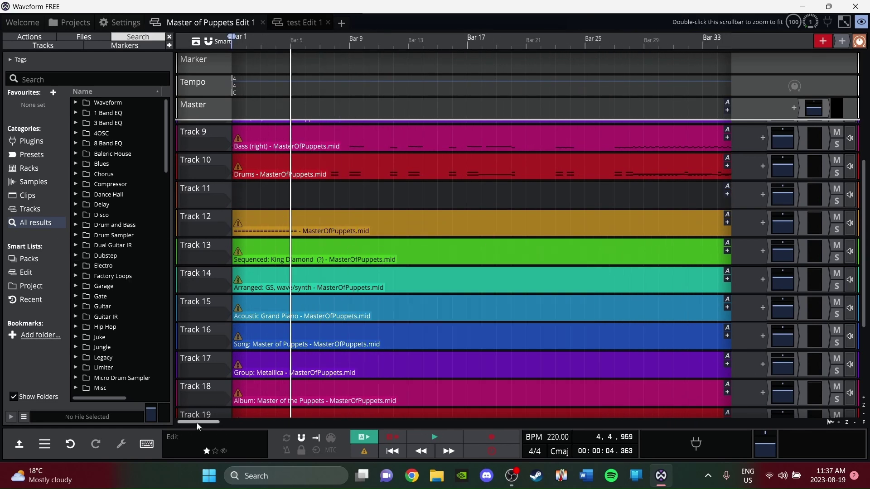
left_click_drag(197, 422, 203, 390)
- Remove the remaining clips on Tracks 12 through 23
scroll(867, 265, "down", 5)
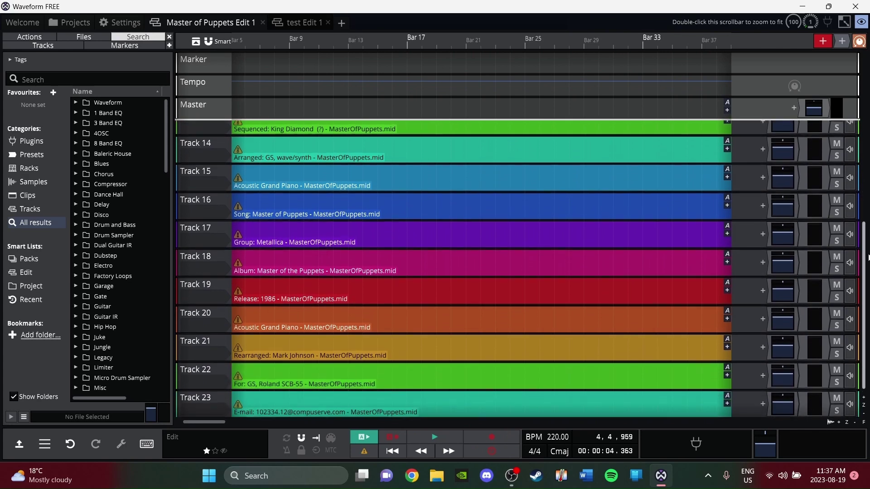
mouse_move(204, 422)
left_mouse_down()
mouse_move(692, 422)
mouse_move(198, 421)
left_mouse_up()
scroll(498, 226, "up", 6)
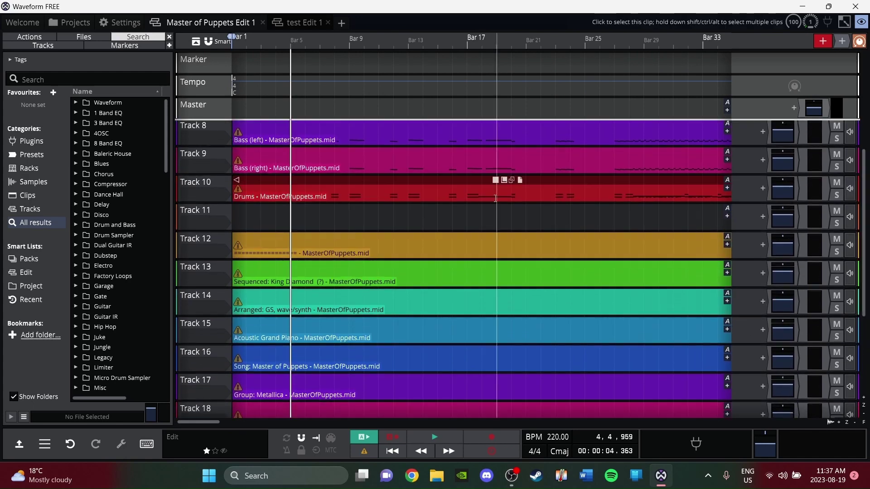
left_click(413, 244)
key("Delete")
left_click(376, 274)
key("Delete")
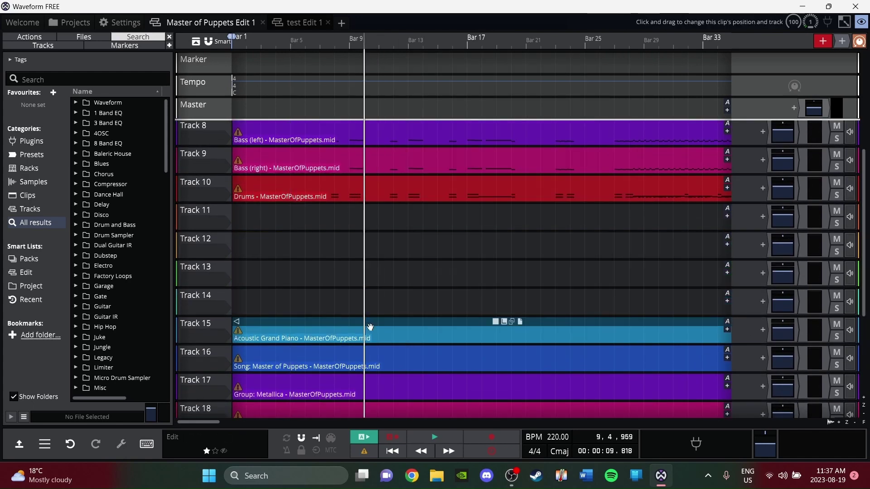
key("ctrl+z")
key("ctrl+z")
key("ctrl+z")
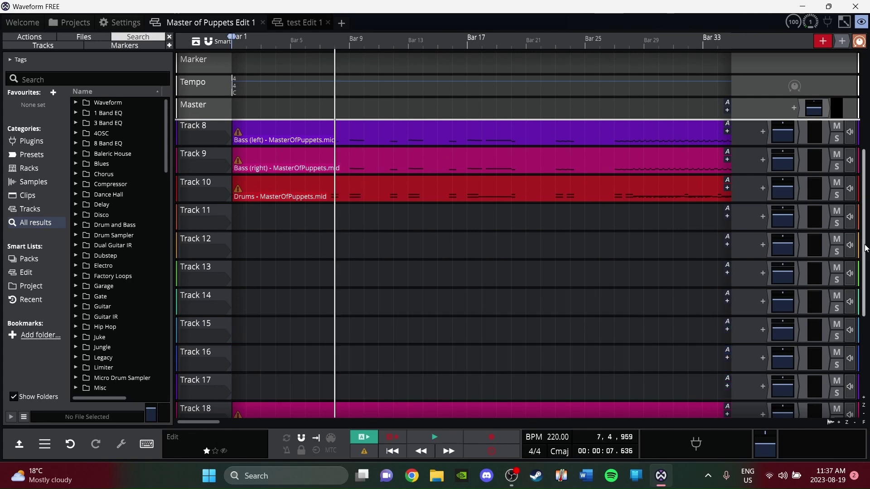
left_click_drag(866, 248, 865, 322)
key("ctrl+z")
key("ctrl+z")
key("ctrl+z")
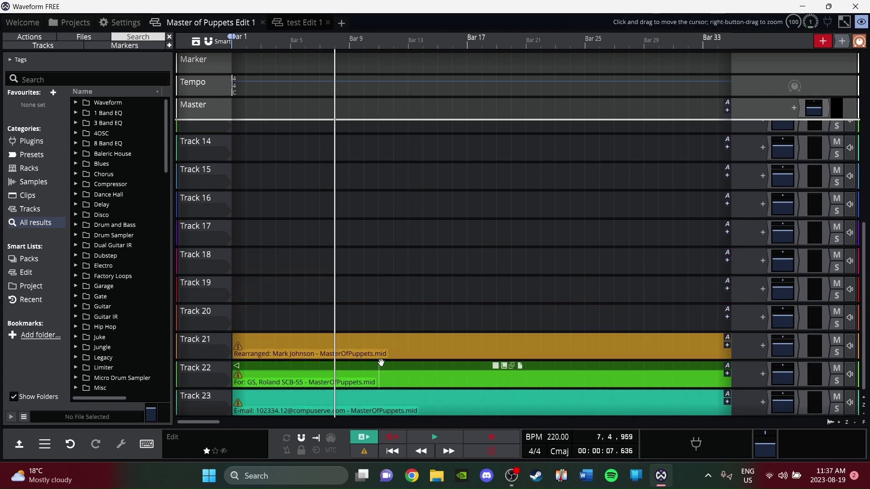
key("ctrl+z")
key("ctrl+z")
key("ctrl+z")
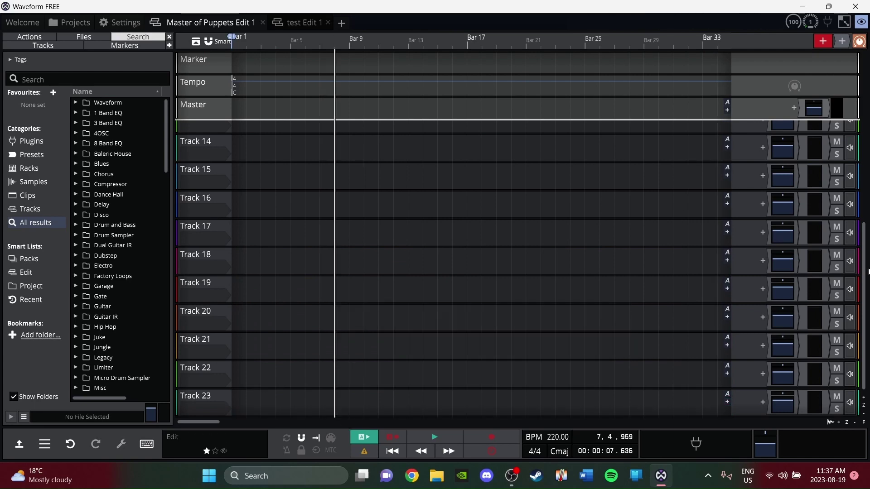
- Launch standalone sforzando from the desktop and import the SF2 soundfont via Instrument > import
left_click_drag(868, 271, 867, 103)
left_click(805, 5)
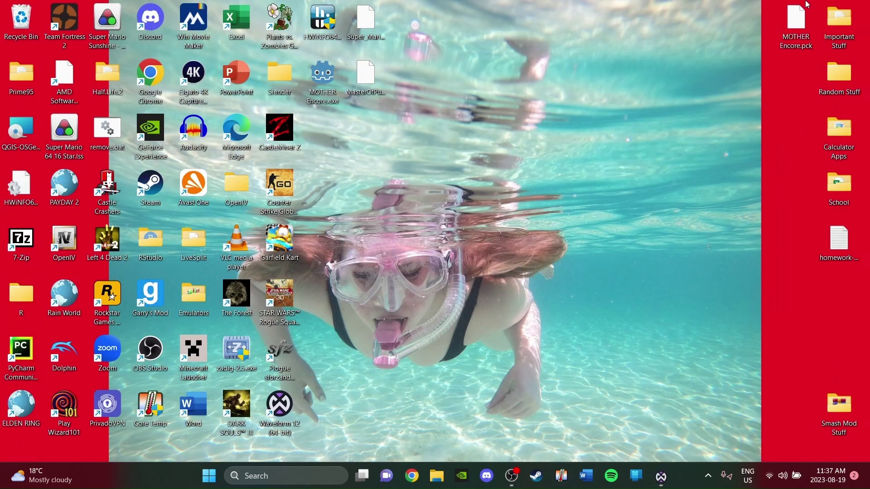
double_click(281, 355)
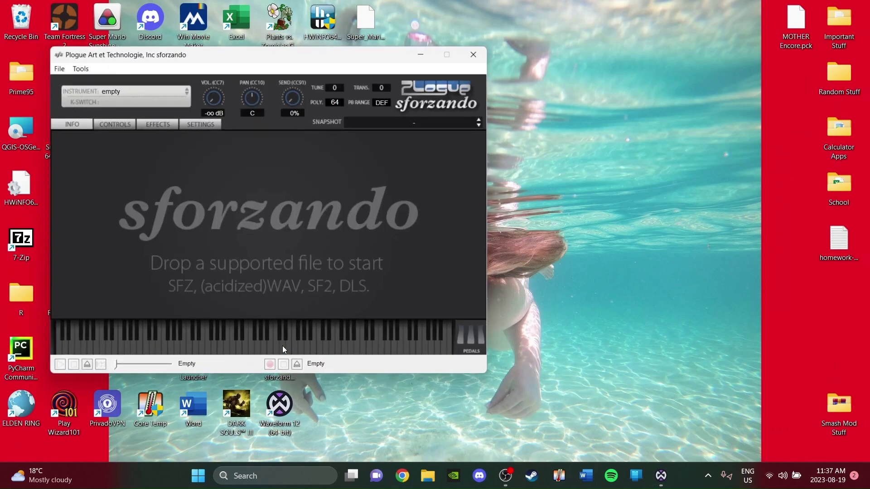
left_click_drag(146, 58, 576, 91)
left_click(489, 101)
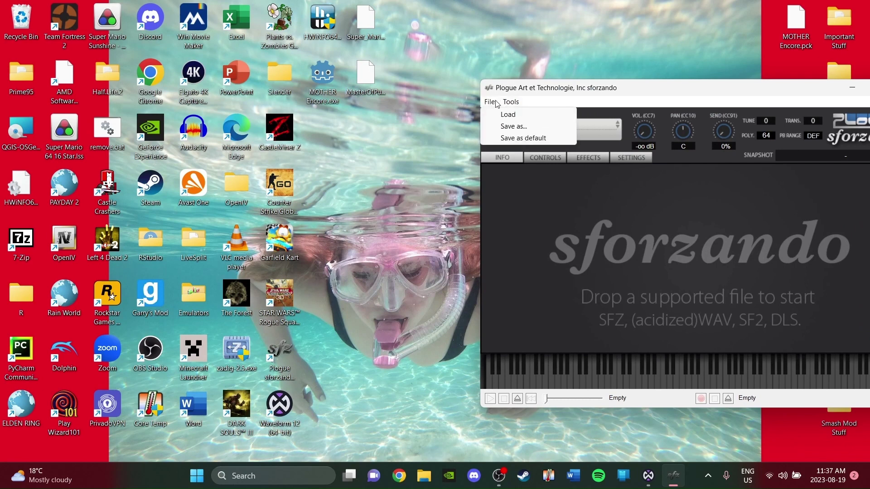
left_click(582, 218)
left_click(557, 128)
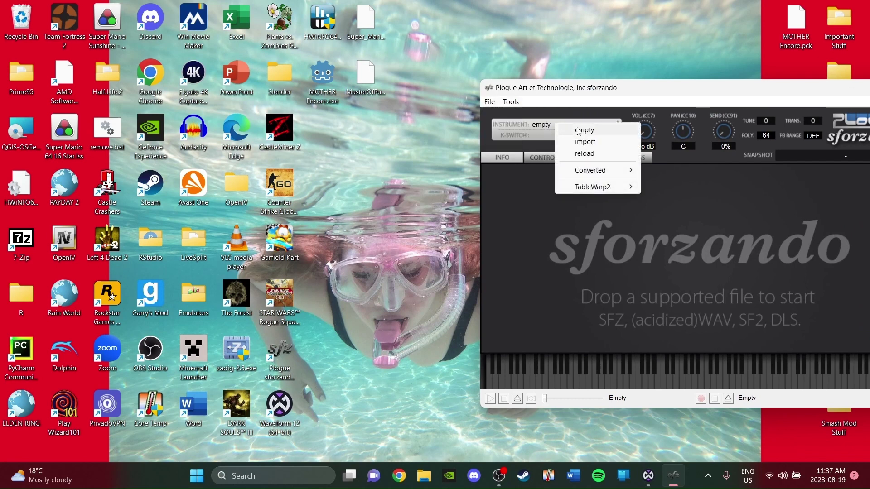
left_click(594, 142)
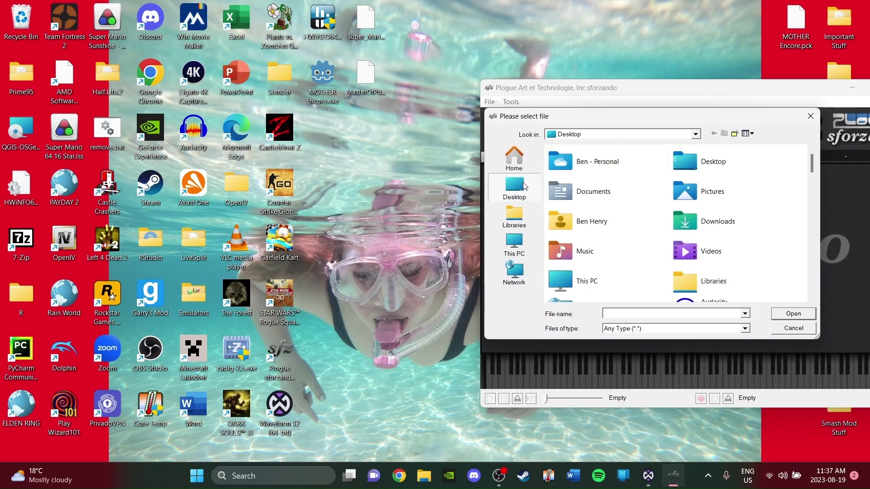
left_click_drag(811, 167, 825, 282)
double_click(760, 228)
- Preview the loaded 001_Bright_Acoustic_Piano instrument, then close sforzando
left_click_drag(629, 84, 445, 78)
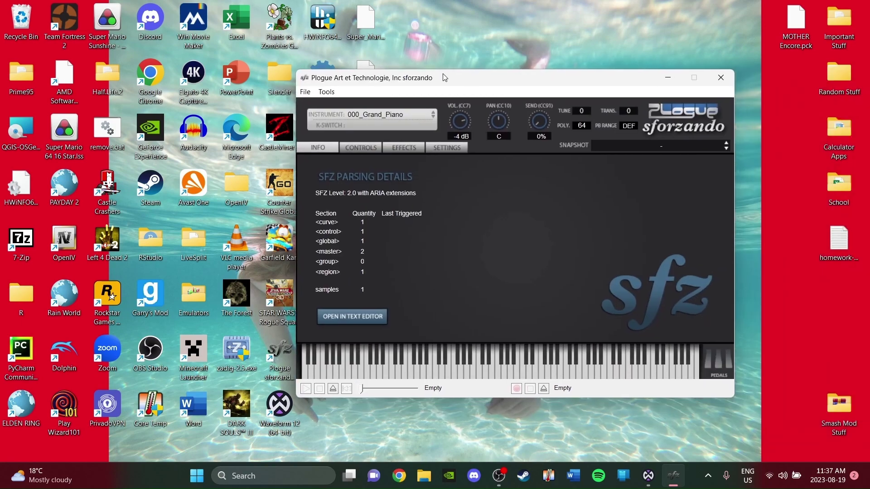
scroll(432, 116, "down", 8)
scroll(432, 116, "up", 3)
left_click(721, 78)
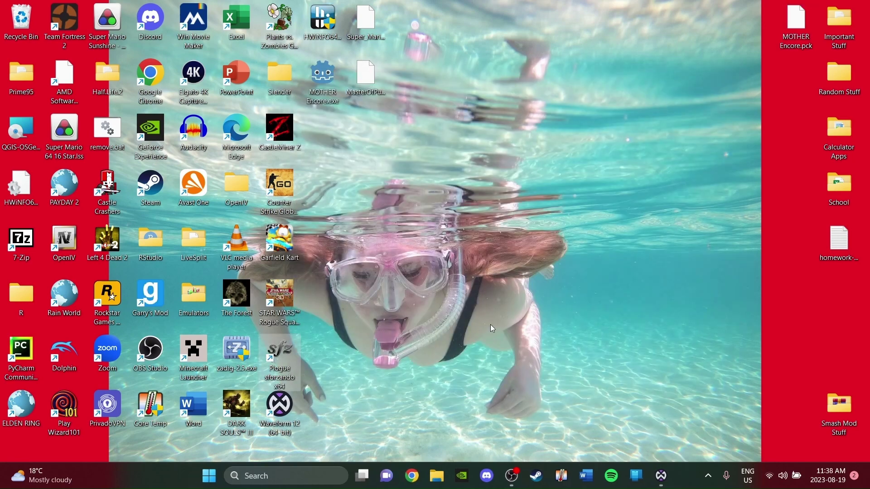
- Insert a sforzando instrument plugin on Track 2 and open its window
left_click(661, 475)
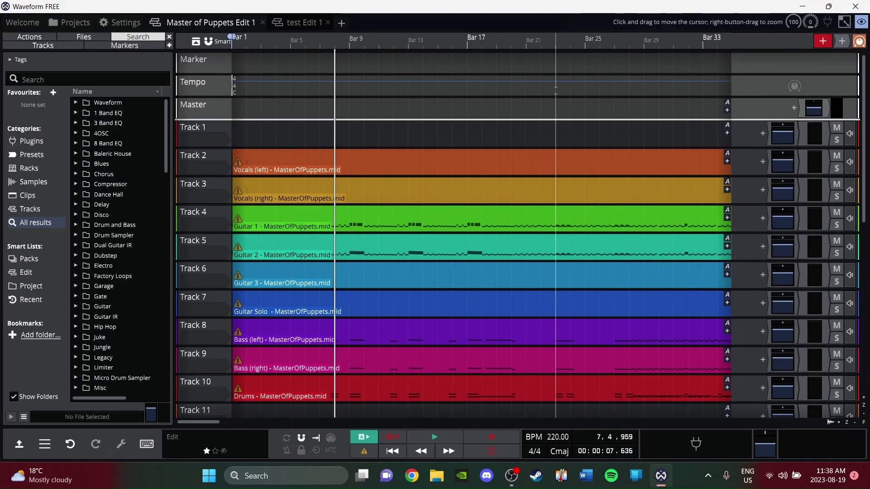
scroll(868, 122, "down", 2)
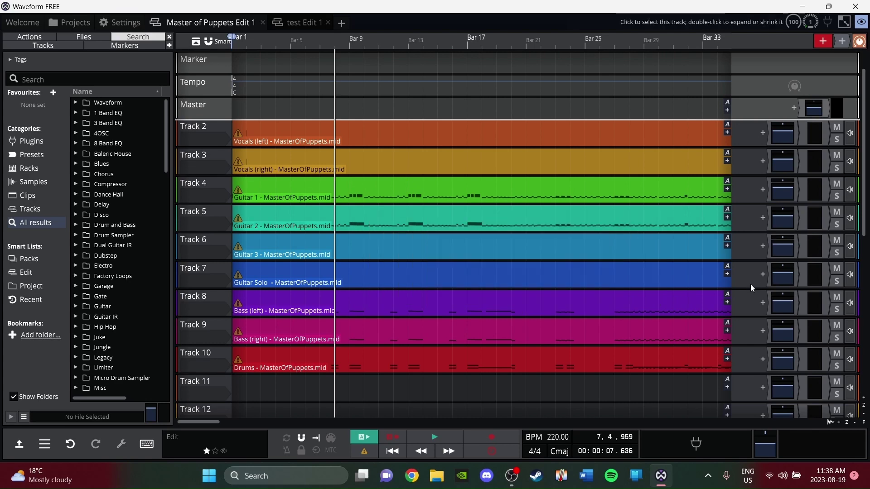
left_click(763, 131)
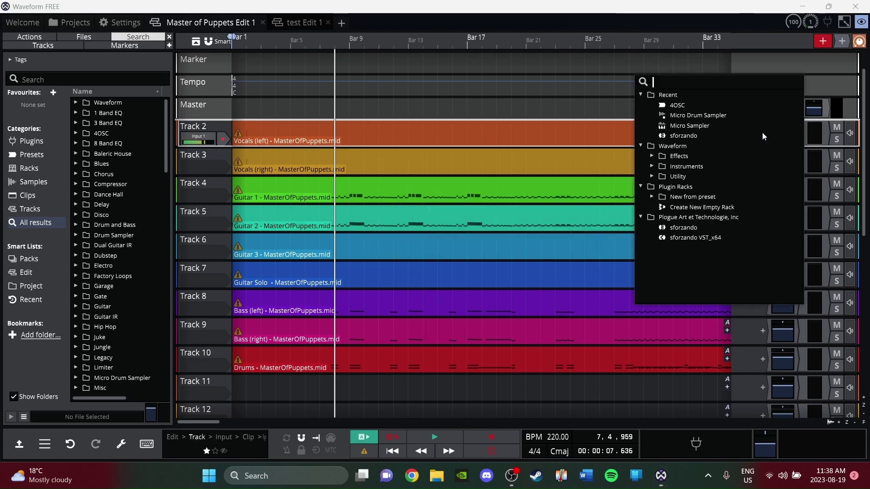
left_click(683, 135)
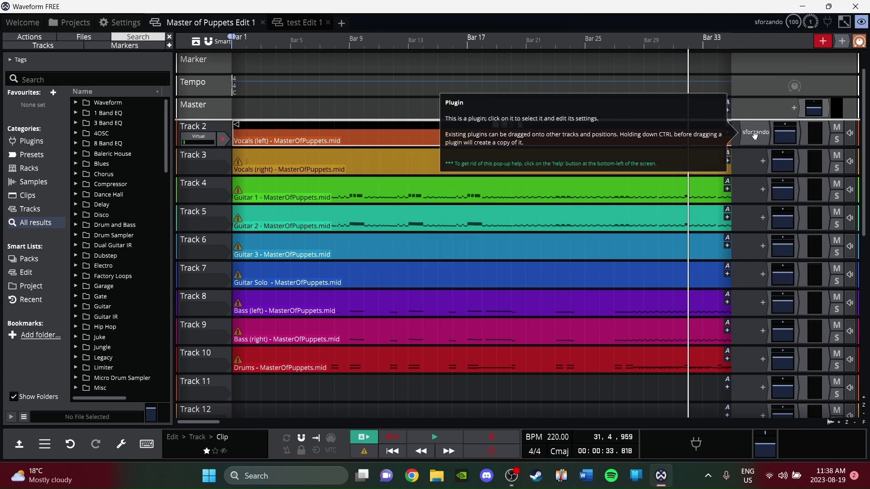
double_click(754, 133)
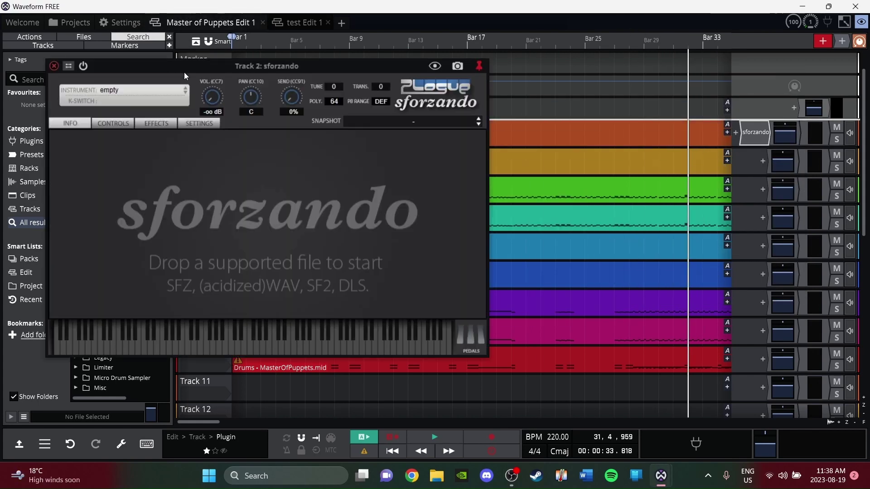
left_click_drag(173, 68, 341, 97)
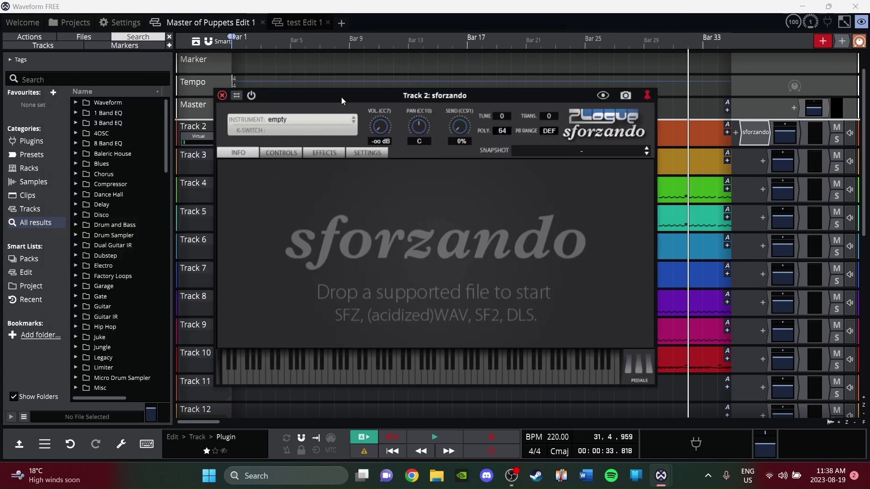
- Load 008_Celesta from Converted > sf2 > SM64SF_V2_sf2 > 000 and audition it
left_click(304, 119)
mouse_move(360, 174)
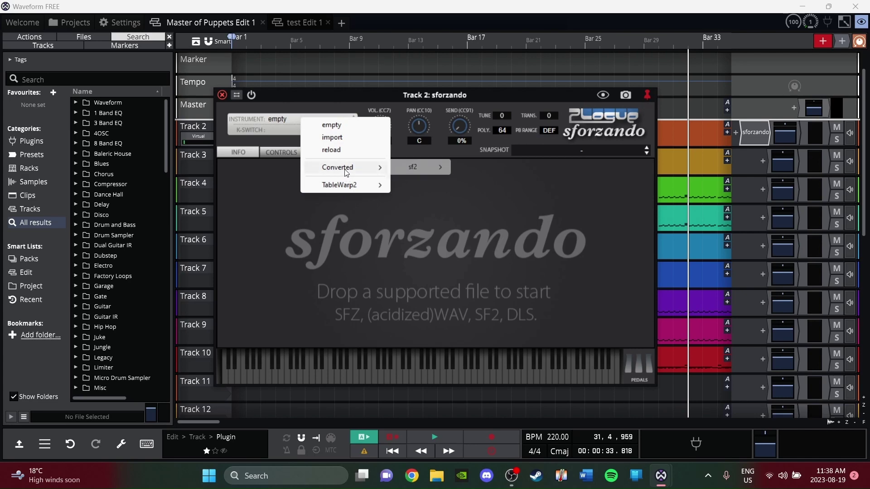
mouse_move(434, 169)
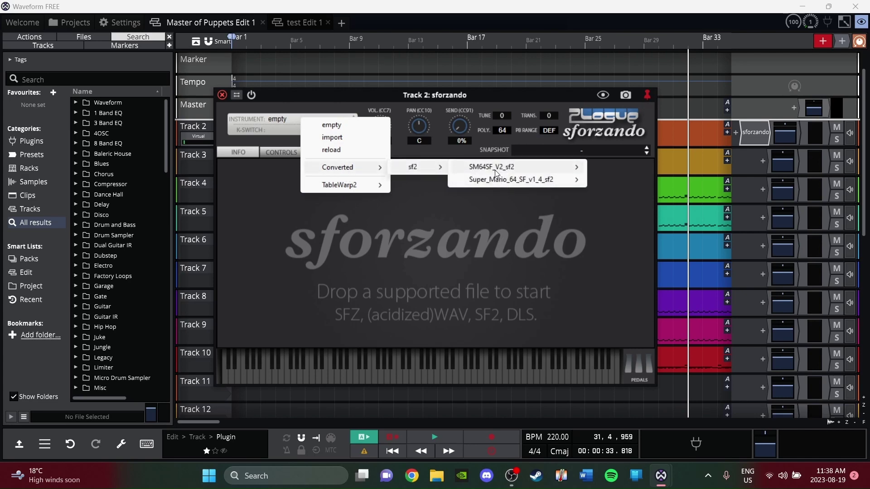
mouse_move(496, 169)
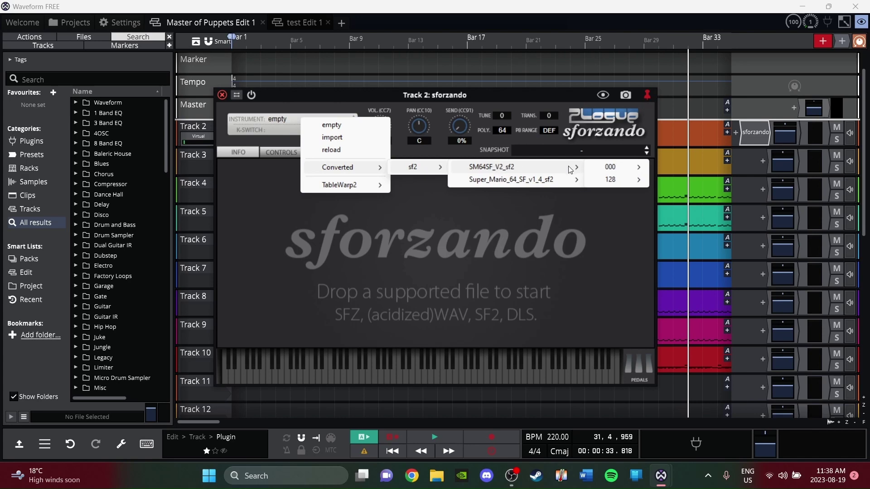
mouse_move(603, 170)
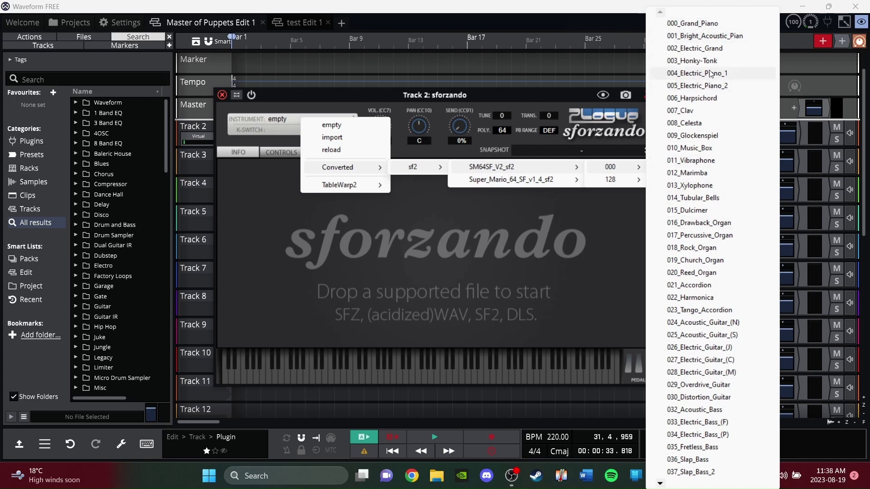
left_click(687, 125)
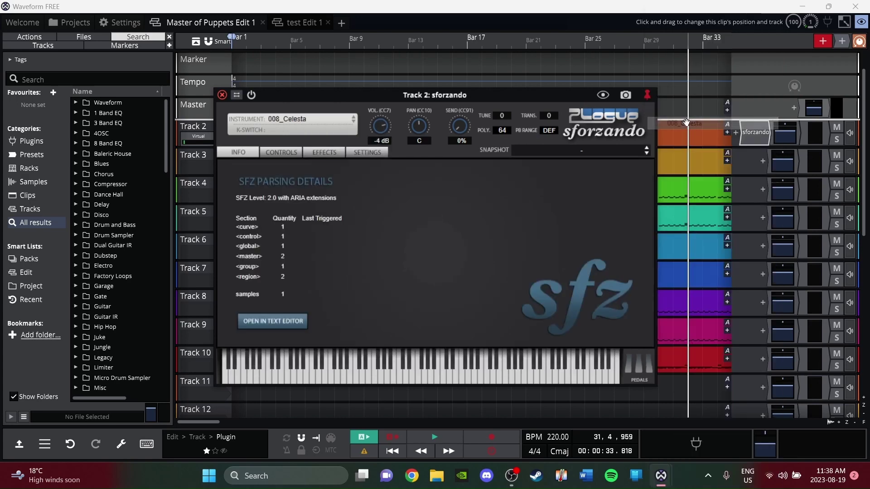
mouse_move(332, 363)
left_mouse_down()
mouse_move(358, 376)
mouse_move(439, 370)
left_mouse_up()
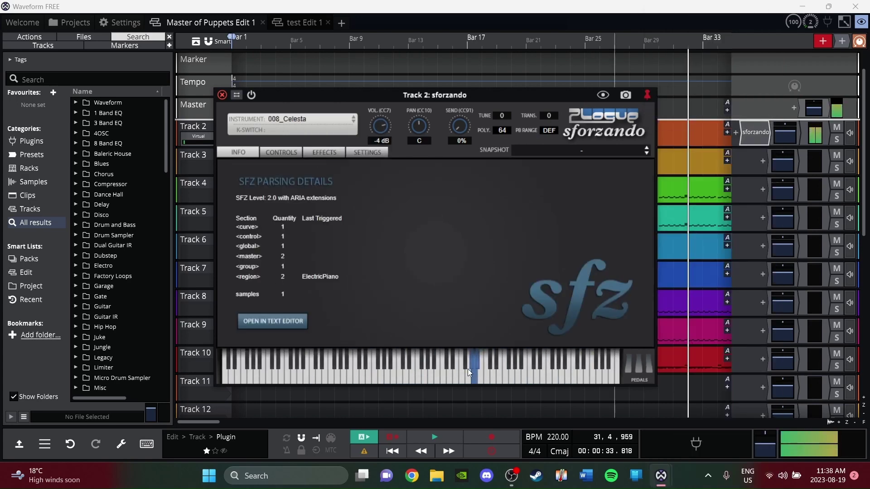
- Add sforzando to Track 3 with the SM64SF_V2 008_Celesta preset, closing each instrument window
left_click(222, 94)
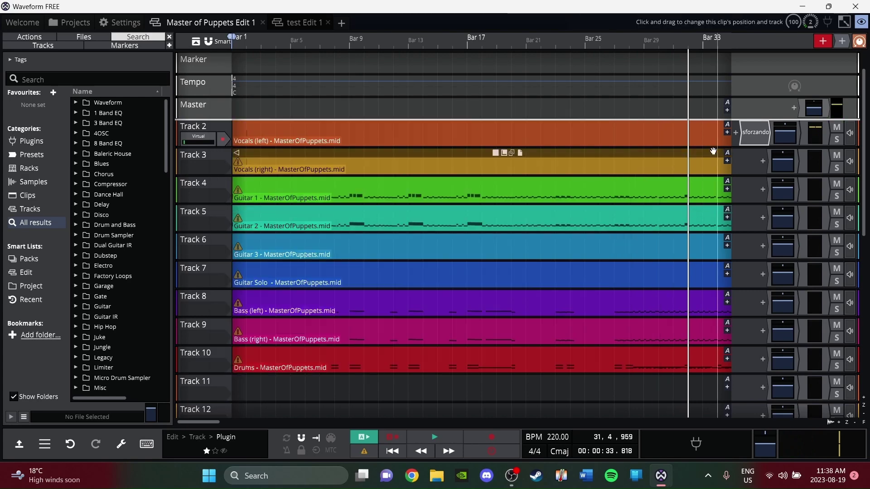
left_click(763, 162)
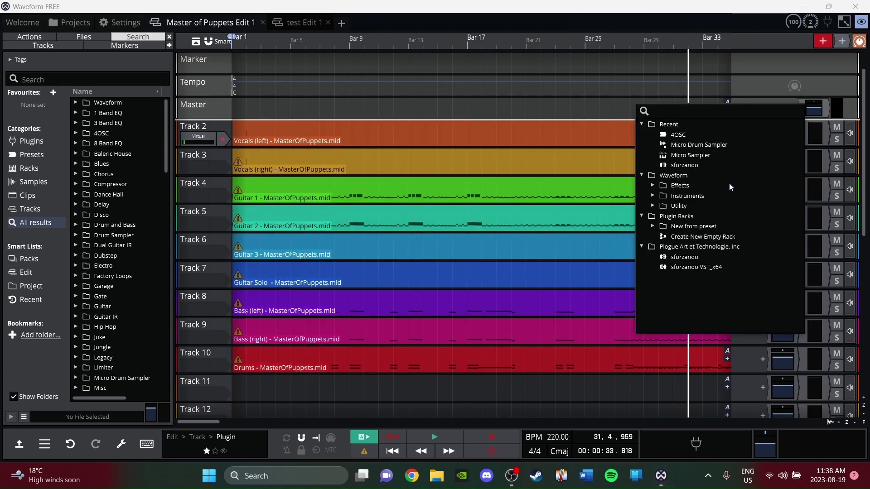
left_click(684, 165)
left_click(176, 91)
mouse_move(213, 141)
mouse_move(290, 140)
mouse_move(367, 144)
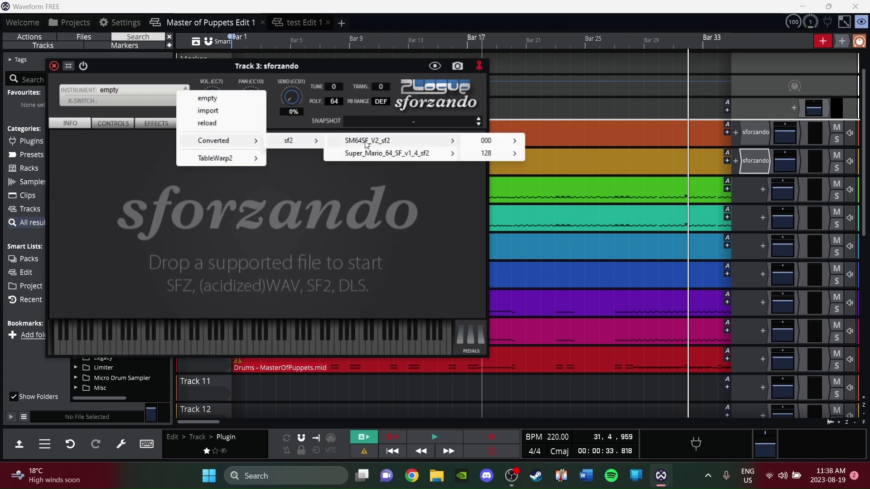
mouse_move(485, 141)
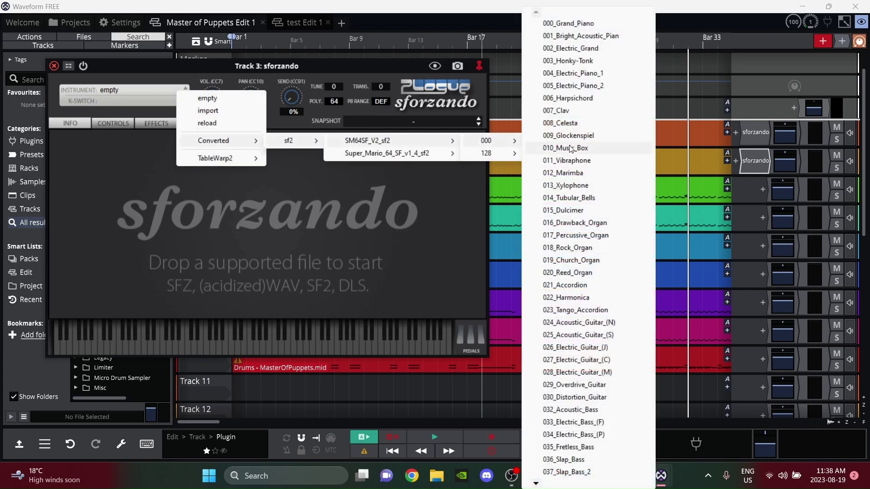
left_click(562, 122)
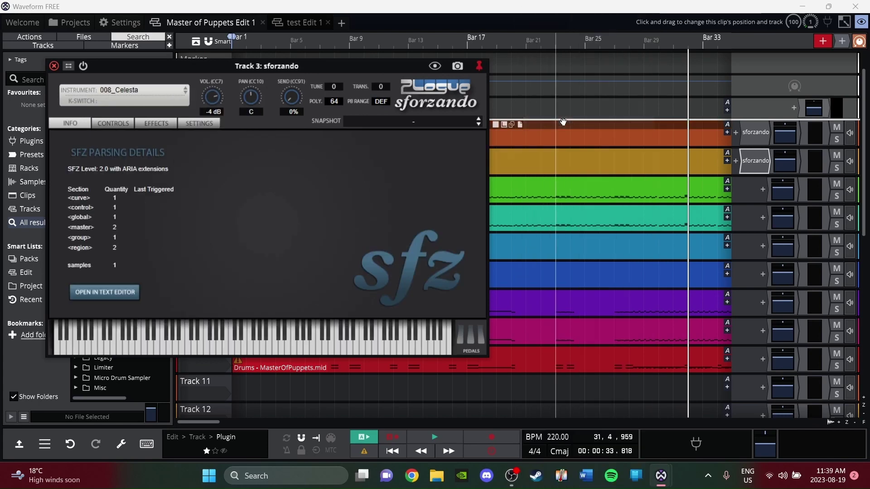
left_click(54, 66)
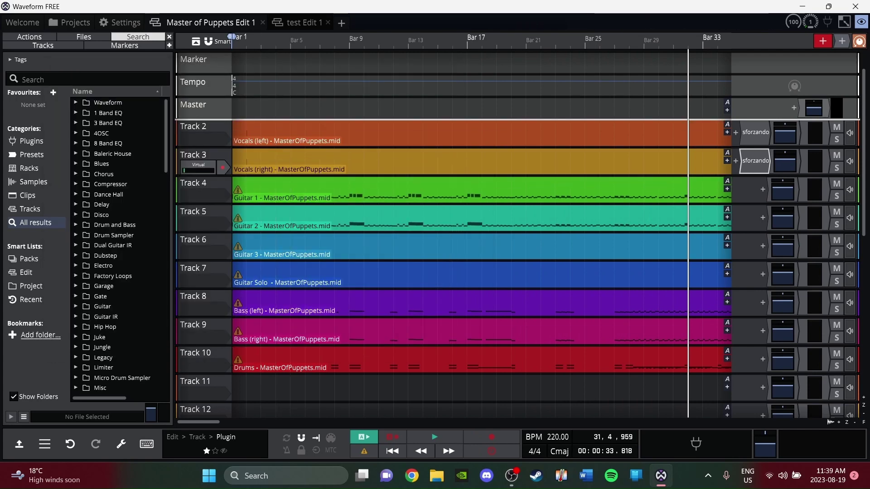
scroll(765, 182, "down", 2)
- Add sforzando to Track 4 and load 029_Overdrive_Guitar
left_click(764, 153)
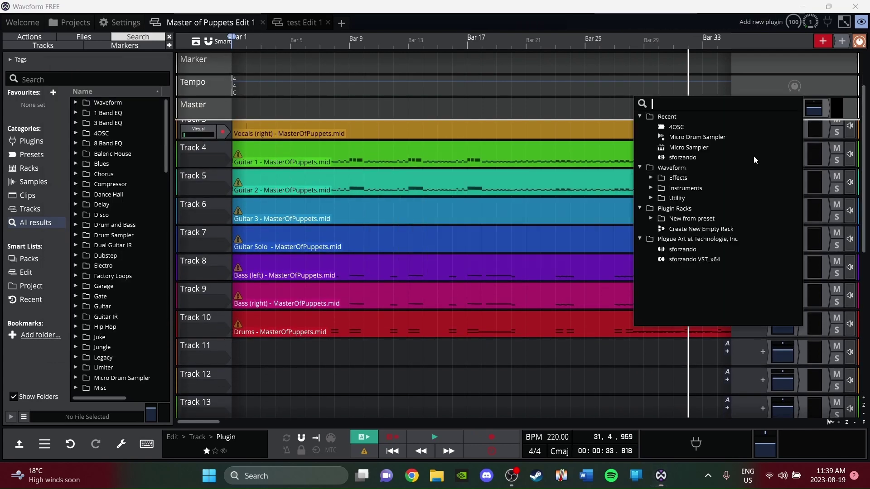
left_click(679, 157)
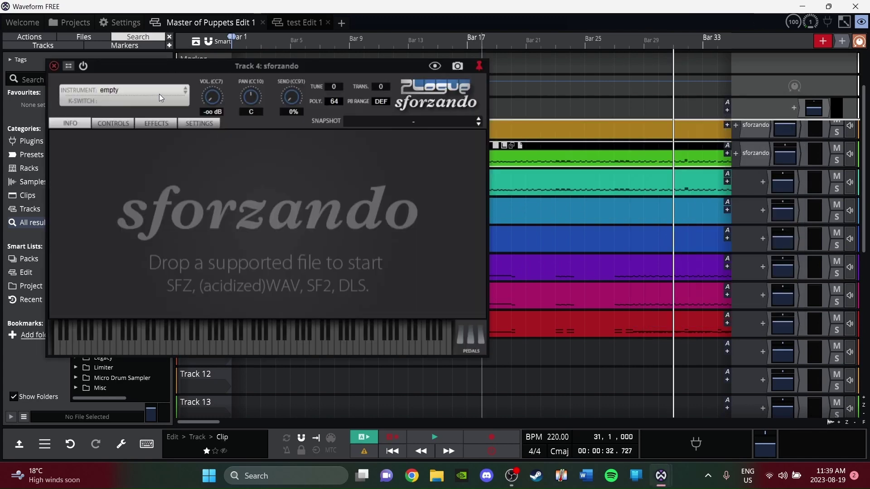
left_click(126, 94)
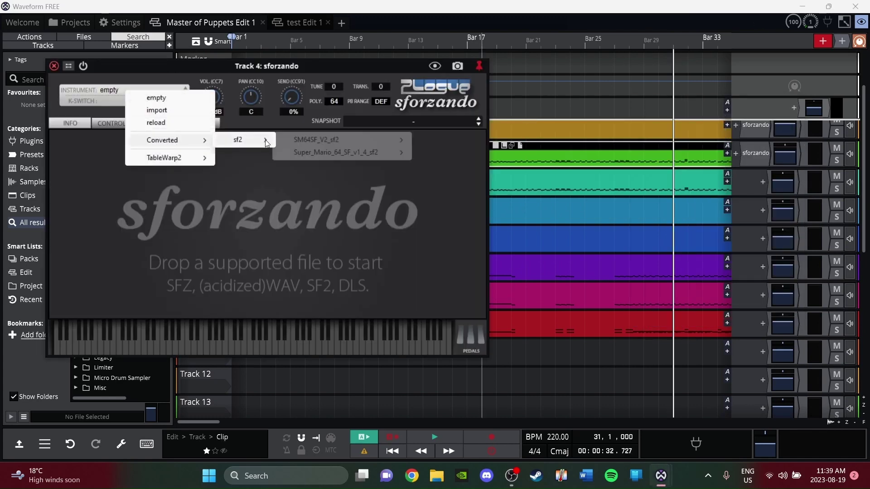
mouse_move(391, 153)
mouse_move(432, 140)
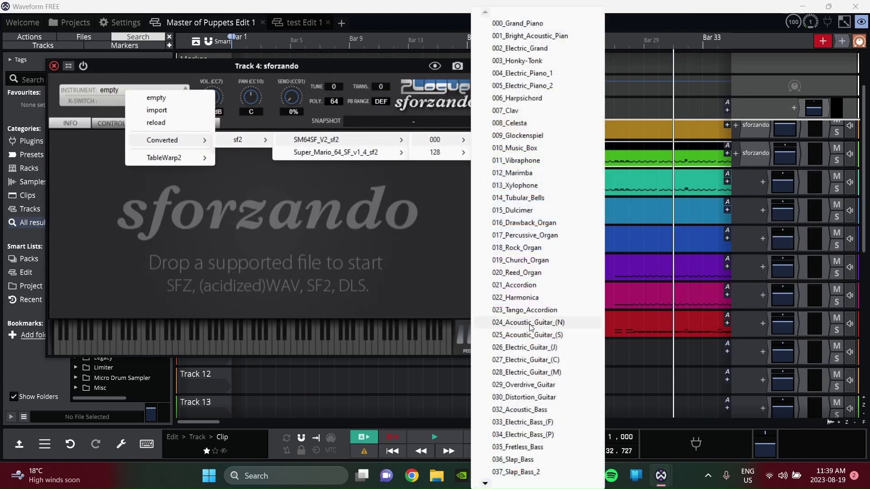
left_click(530, 384)
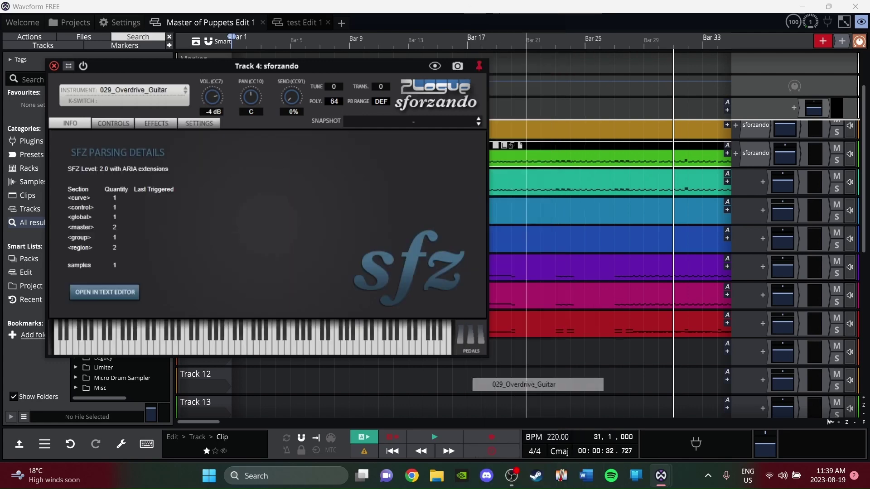
left_click(57, 66)
- Add sforzando to Track 5 with the SM64SF_V2 029_Overdrive_Guitar preset
left_click(763, 181)
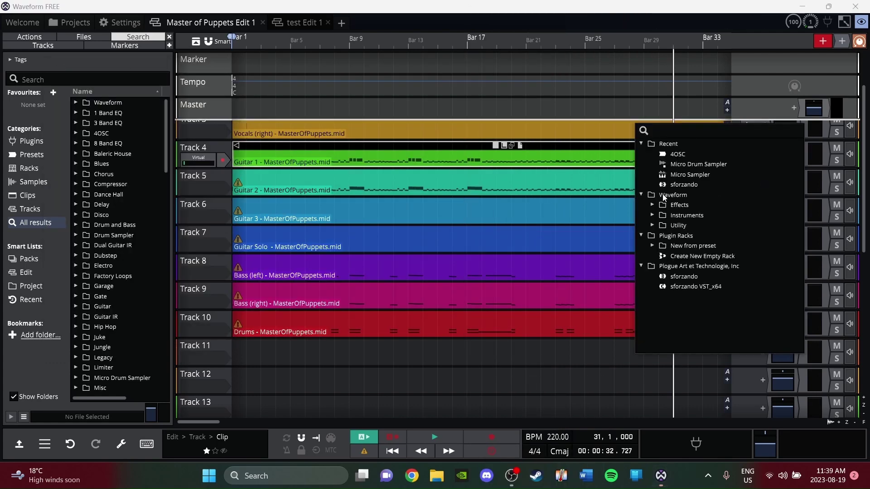
left_click(683, 184)
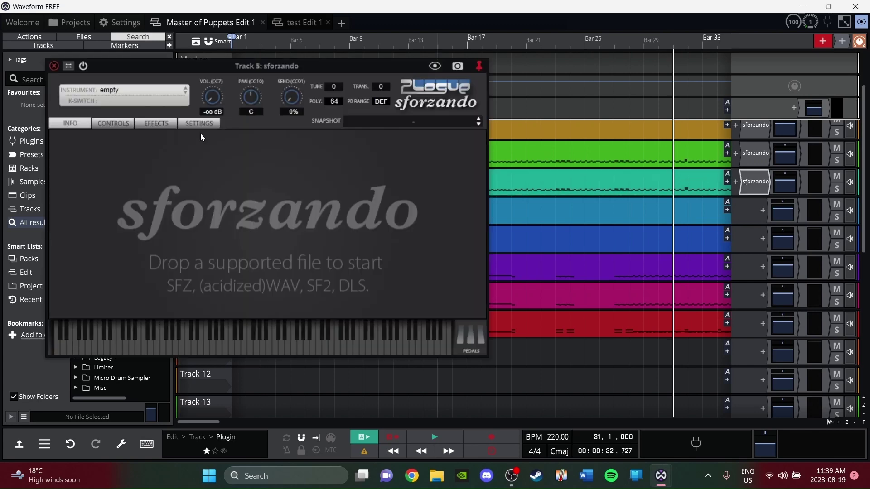
left_click(140, 96)
mouse_move(218, 141)
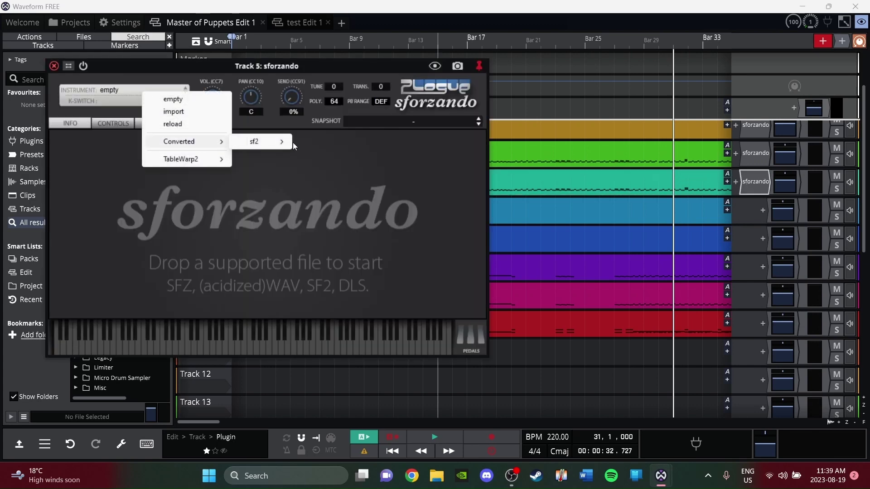
mouse_move(290, 145)
mouse_move(341, 143)
mouse_move(453, 141)
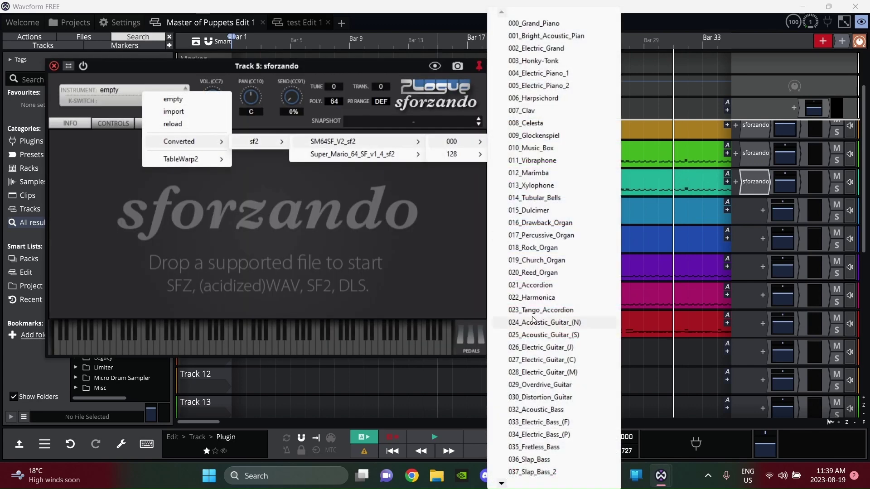
left_click(539, 385)
left_click(54, 65)
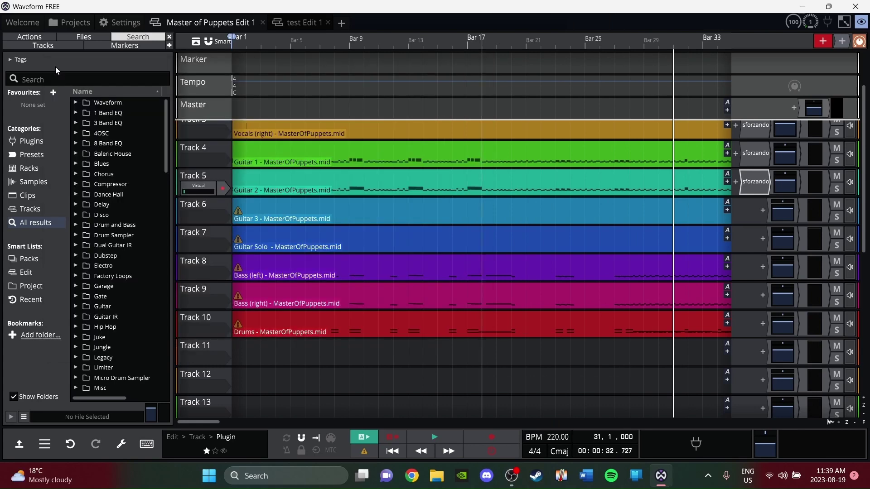
- Add sforzando to Track 6 with the SM64SF_V2 029_Overdrive_Guitar preset
left_click(762, 211)
left_click(696, 224)
left_click(184, 104)
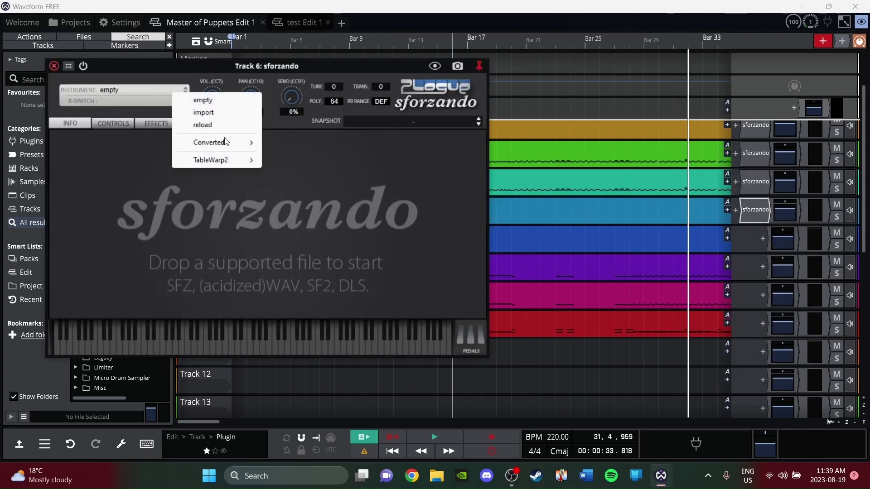
mouse_move(213, 142)
mouse_move(285, 142)
mouse_move(372, 143)
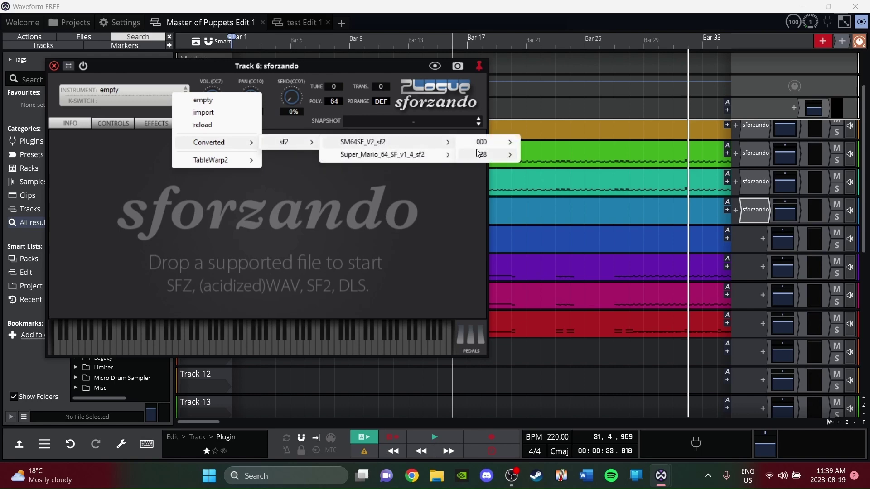
mouse_move(475, 144)
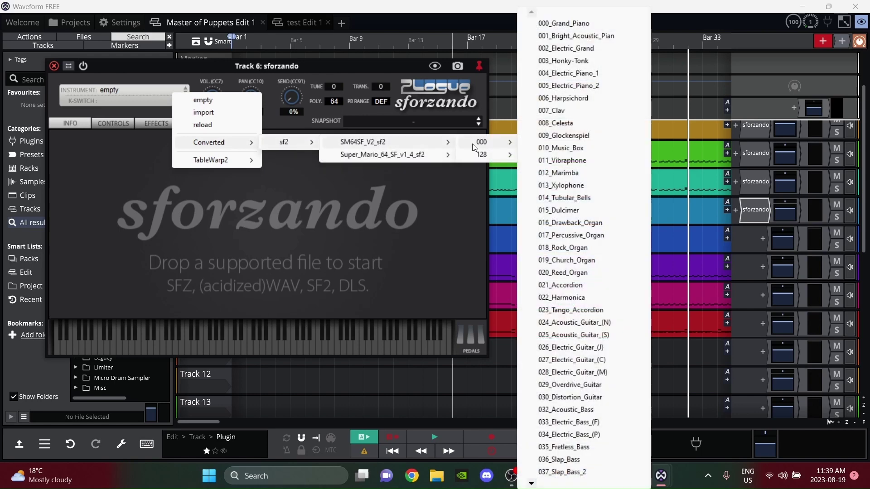
left_click(569, 385)
- Add sforzando to Track 7, settling on 029_Overdrive_Guitar instead of 026_Electric_Guitar_(J)
left_click(51, 66)
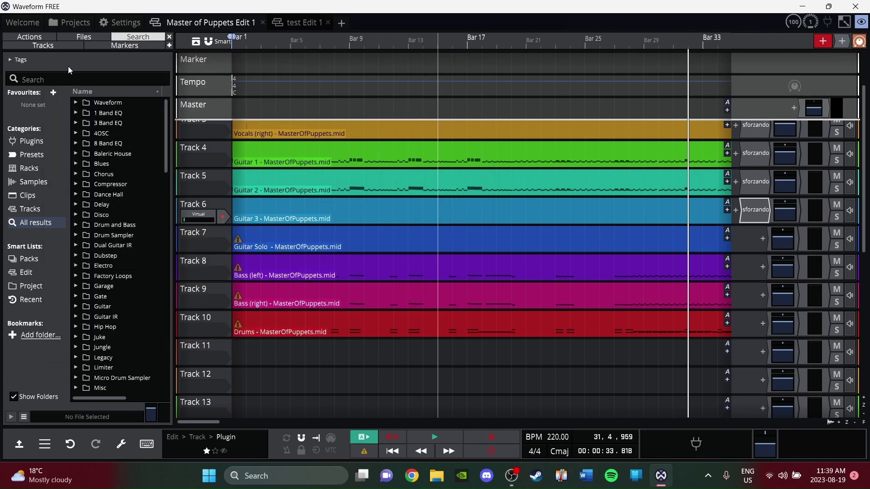
left_click(760, 238)
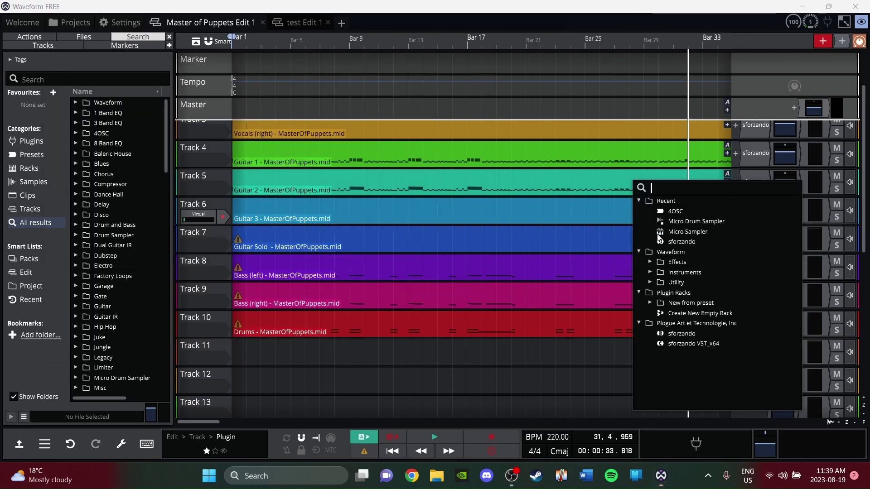
left_click(663, 240)
left_click(142, 94)
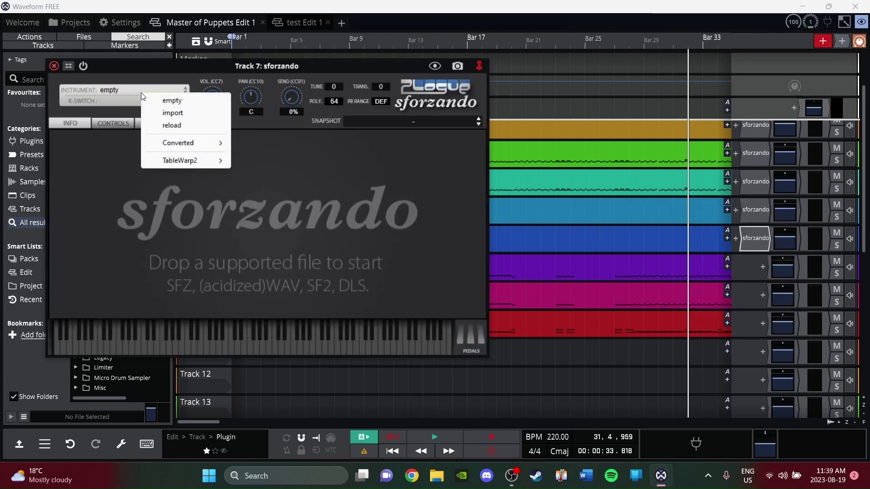
mouse_move(204, 143)
mouse_move(267, 146)
mouse_move(320, 148)
mouse_move(488, 153)
left_click(521, 330)
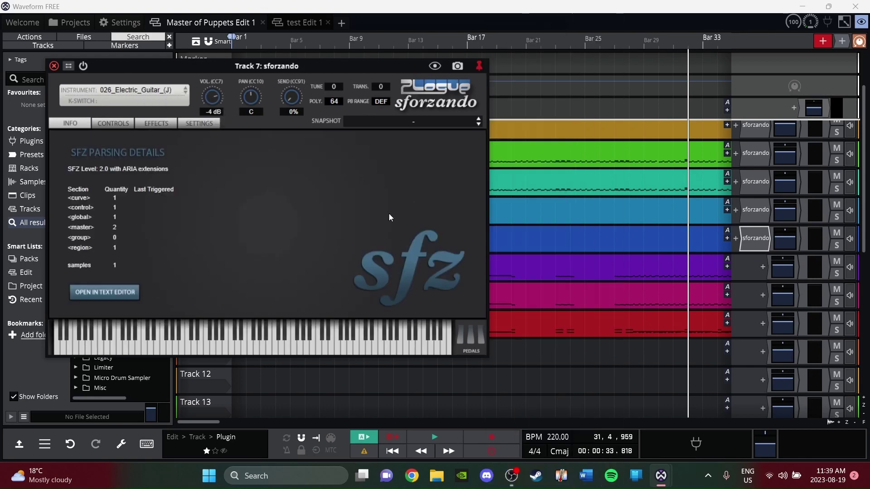
left_click(185, 92)
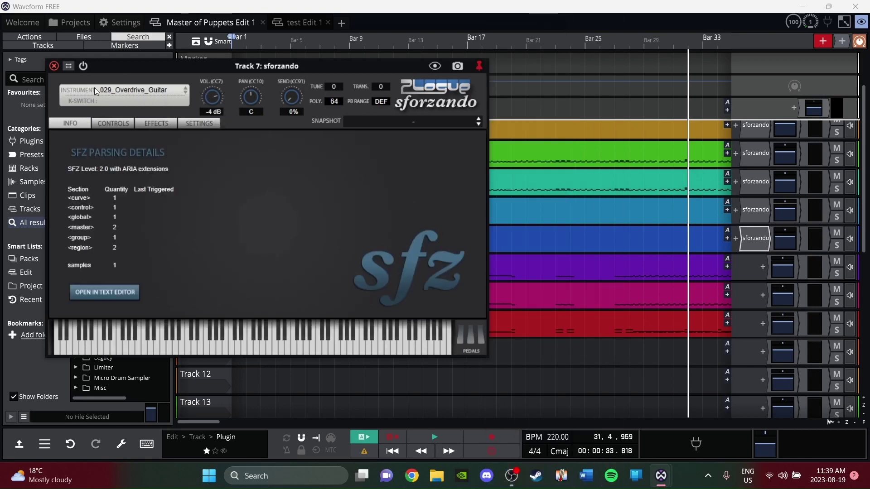
left_click(54, 66)
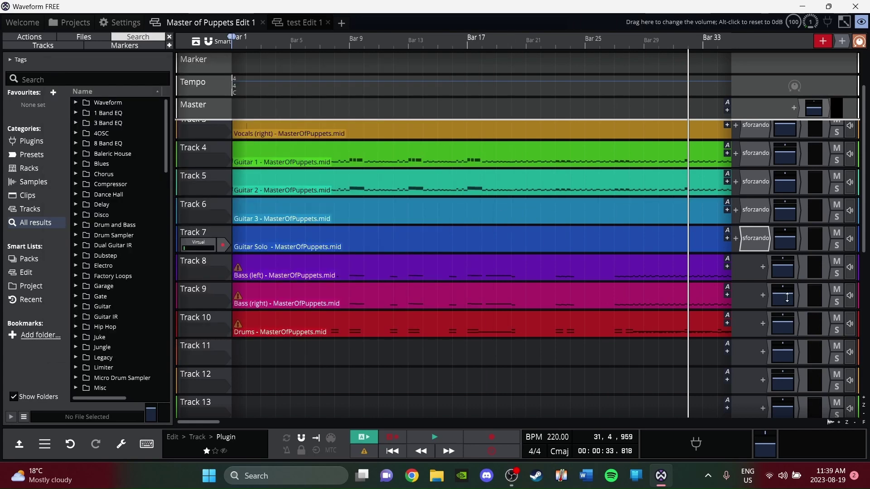
- Add sforzando to Track 8 with 033_Electric_Bass_(F) and audition a note
left_click(768, 271)
left_click(675, 260)
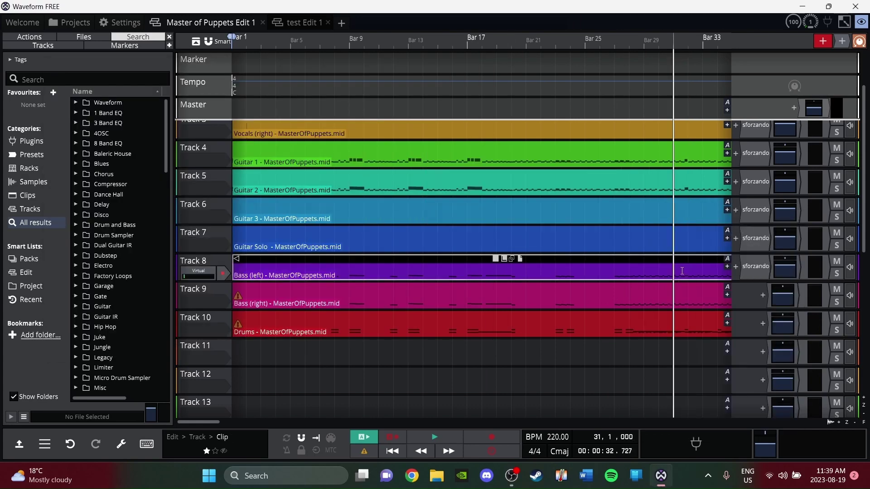
double_click(746, 267)
left_click(157, 90)
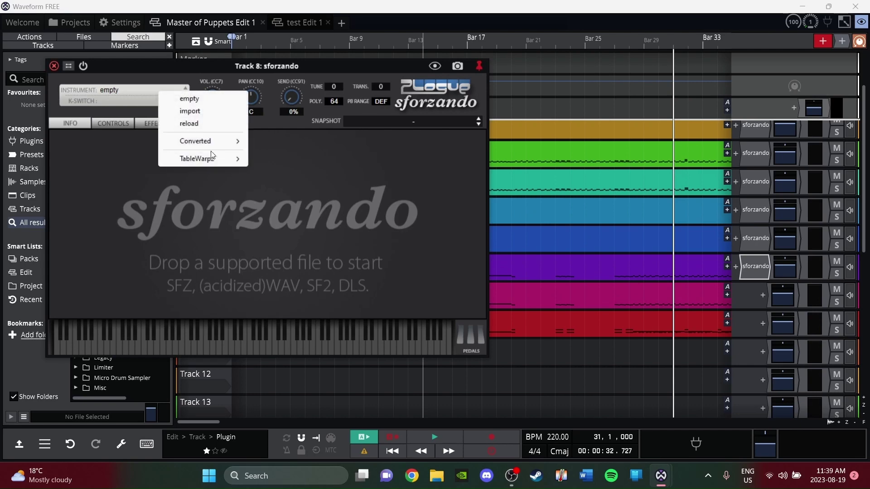
mouse_move(199, 141)
mouse_move(281, 141)
mouse_move(376, 141)
mouse_move(471, 140)
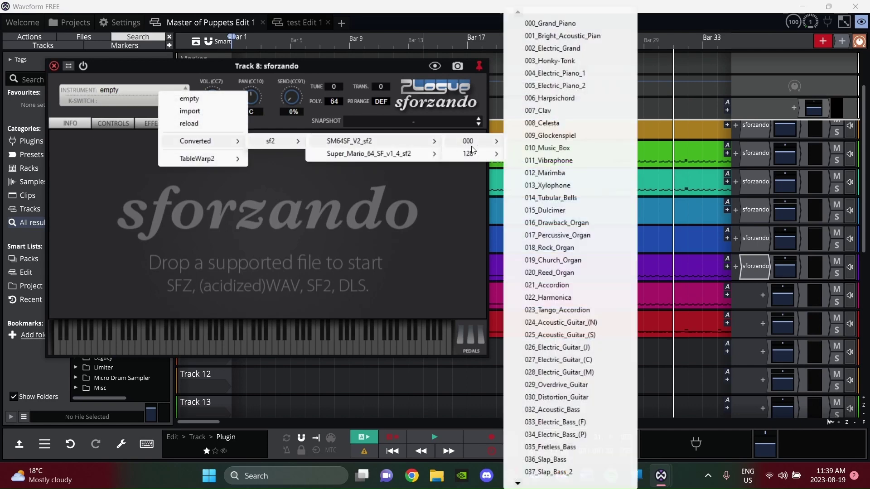
left_click(561, 423)
left_click(229, 351)
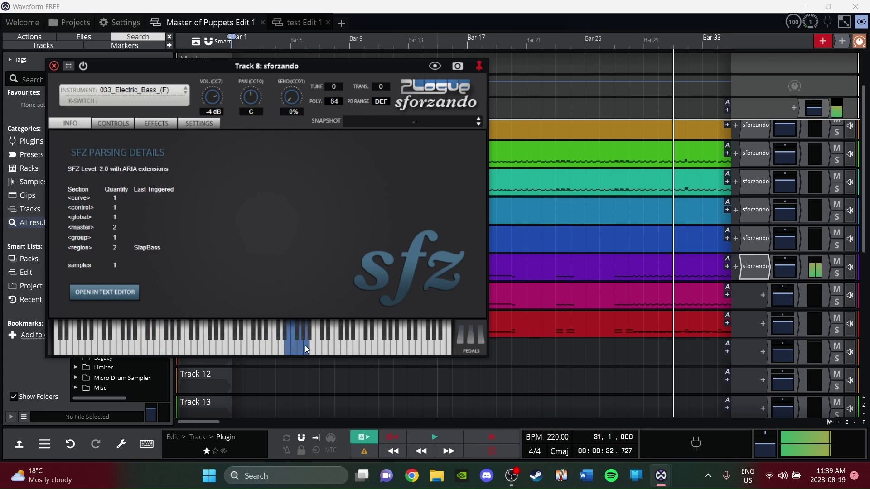
left_click(54, 66)
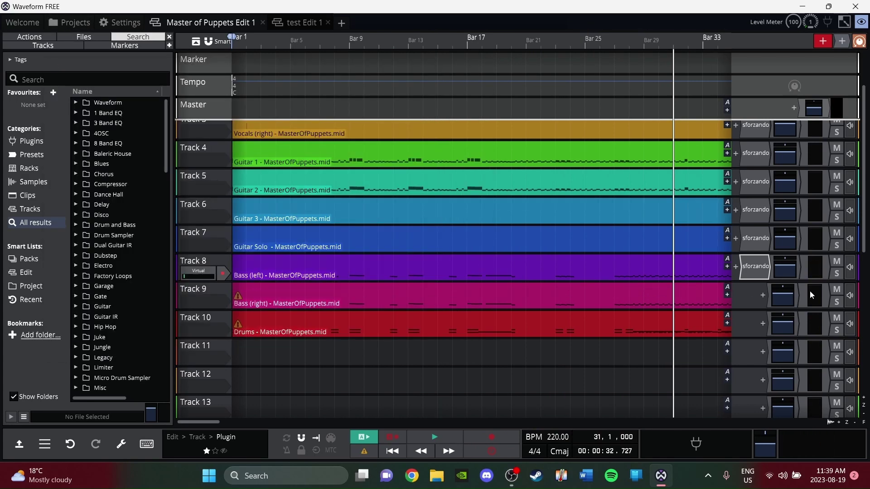
- Add sforzando to Track 9 with the 029_Overdrive_Guitar preset
left_click(763, 295)
left_click(724, 301)
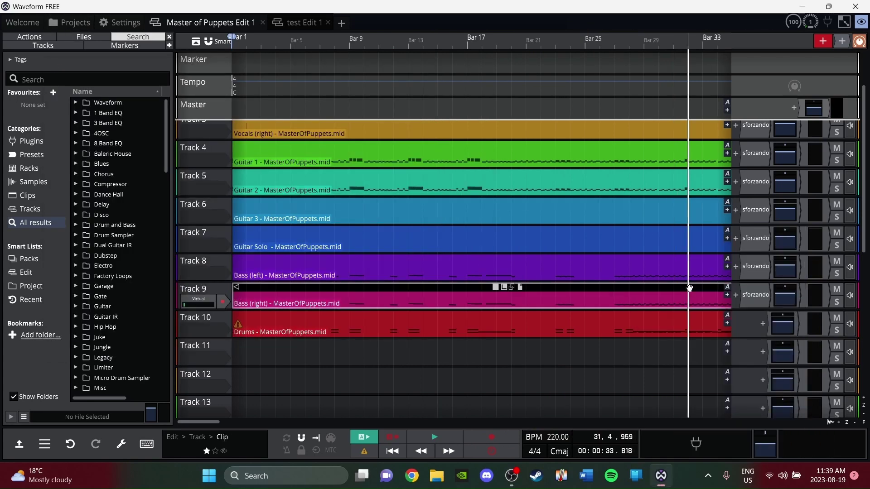
double_click(750, 296)
left_click(138, 84)
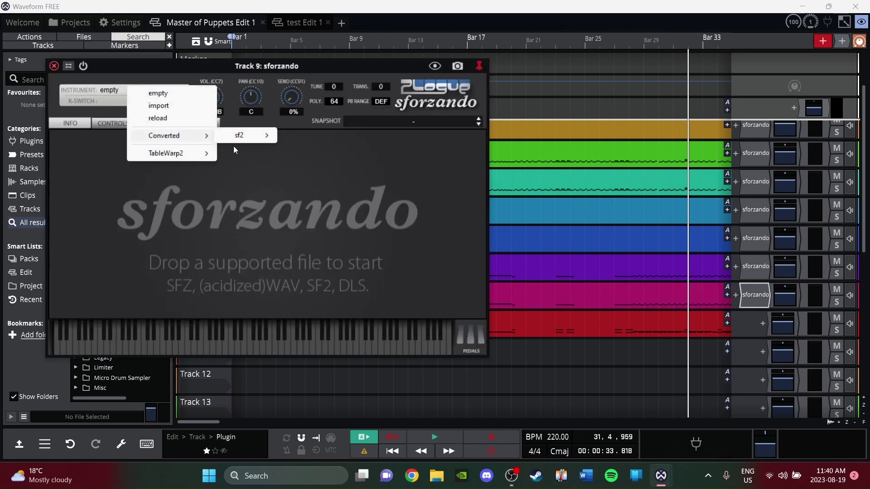
left_click(157, 96)
left_click(158, 98)
mouse_move(210, 145)
mouse_move(272, 143)
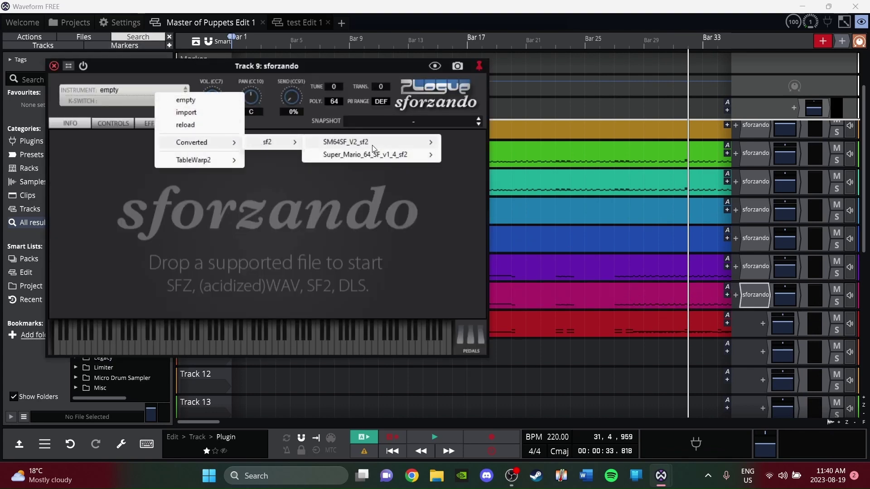
mouse_move(371, 145)
mouse_move(464, 143)
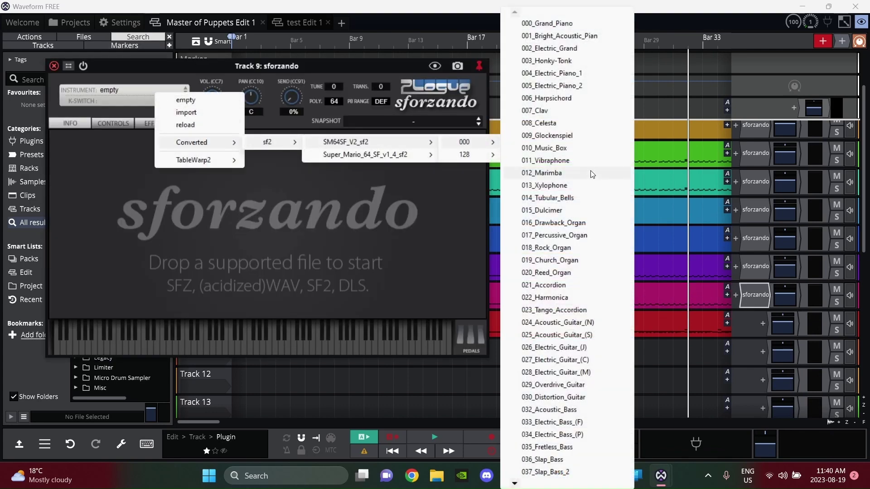
left_click(543, 385)
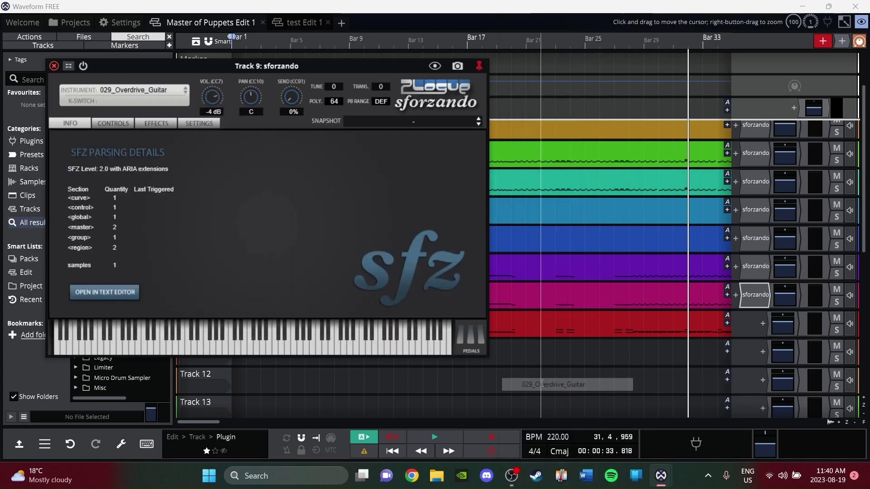
left_click(53, 66)
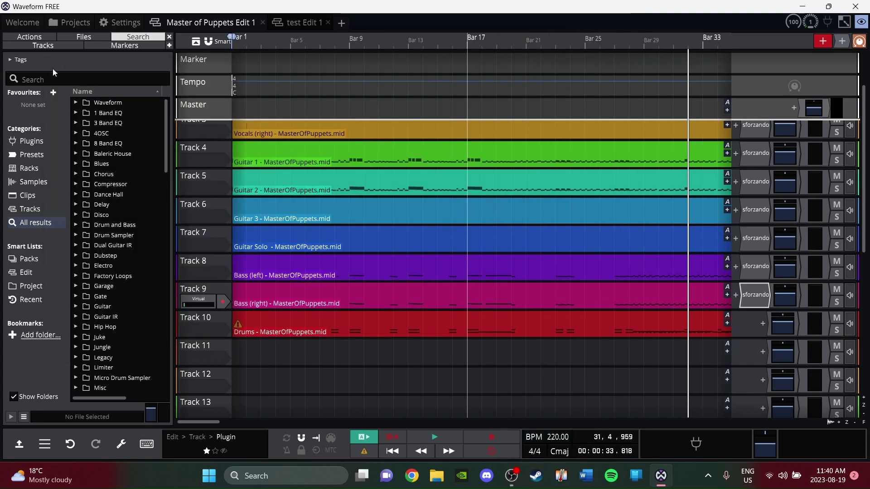
- Add sforzando to the Track 10 drums with 128 > 000_General_Percussion
left_click(762, 323)
left_click(753, 325)
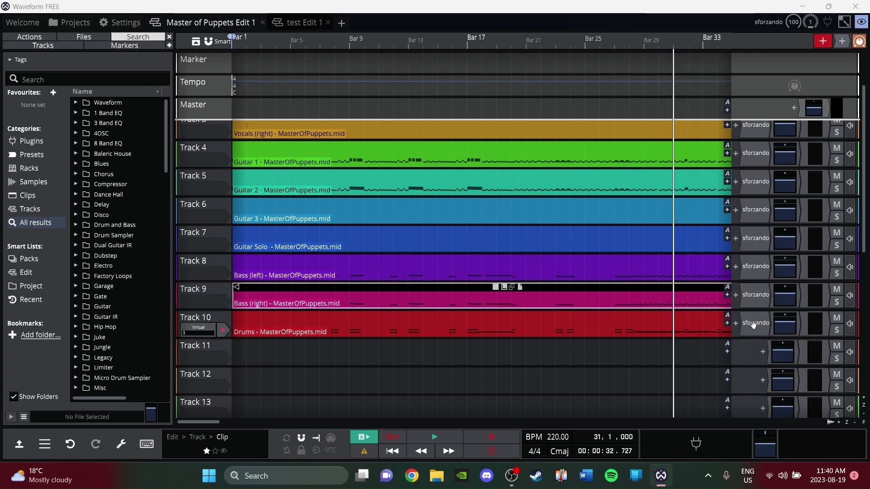
left_click(145, 90)
mouse_move(208, 141)
mouse_move(258, 140)
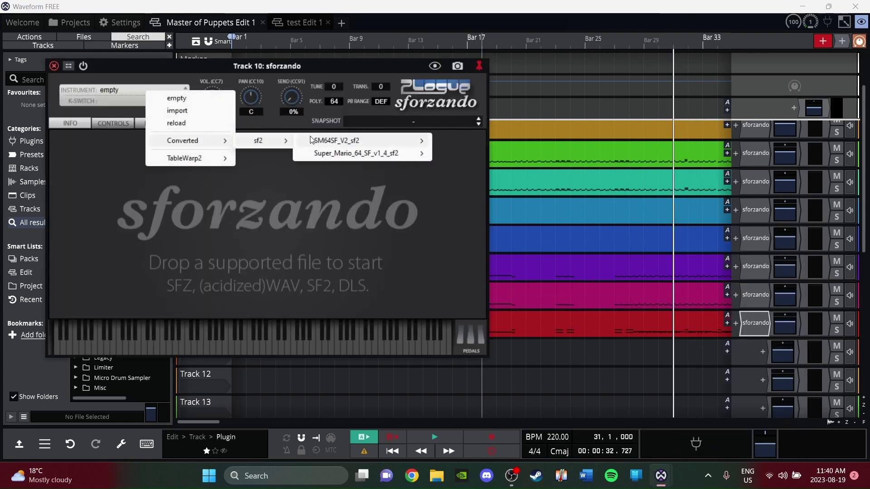
mouse_move(312, 140)
mouse_move(462, 155)
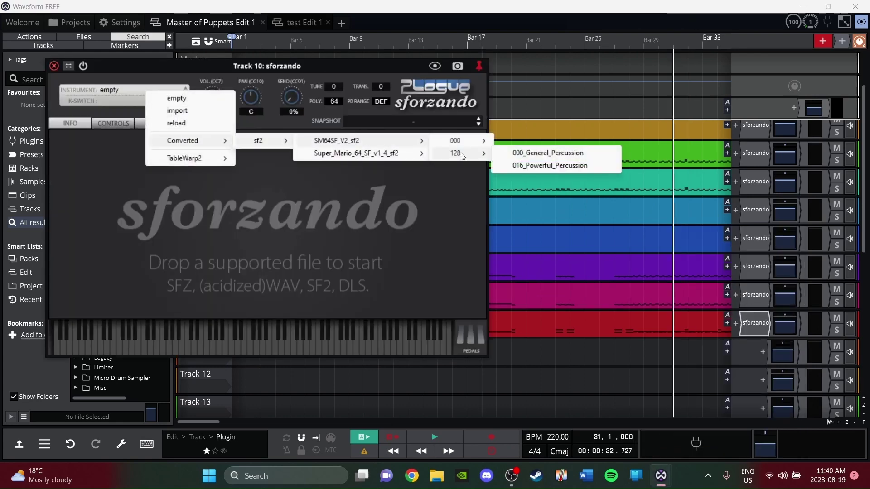
left_click(519, 154)
left_click(54, 66)
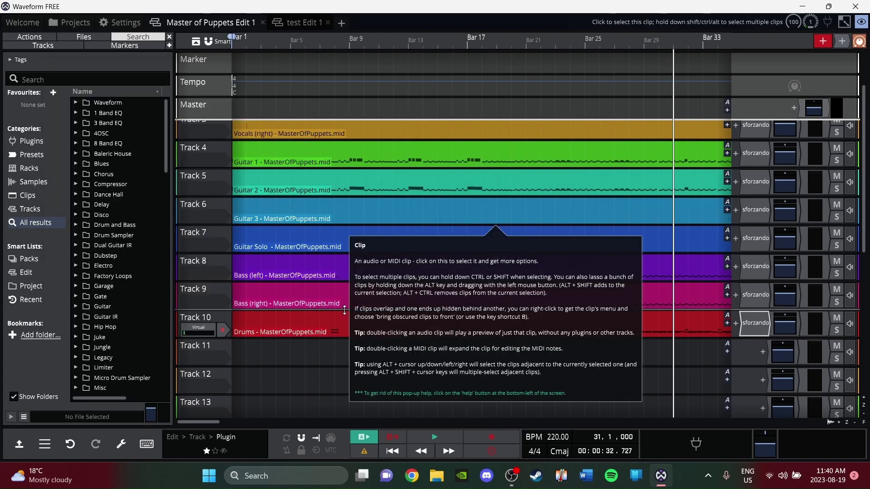
- Play the Master of Puppets edit from the start, skipping ahead, and stop at 00:02:10.494
left_click(392, 451)
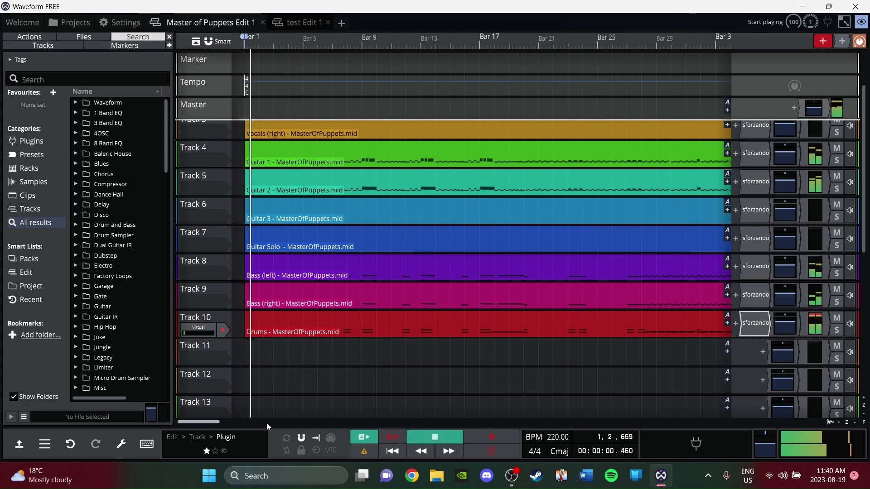
left_click(450, 453)
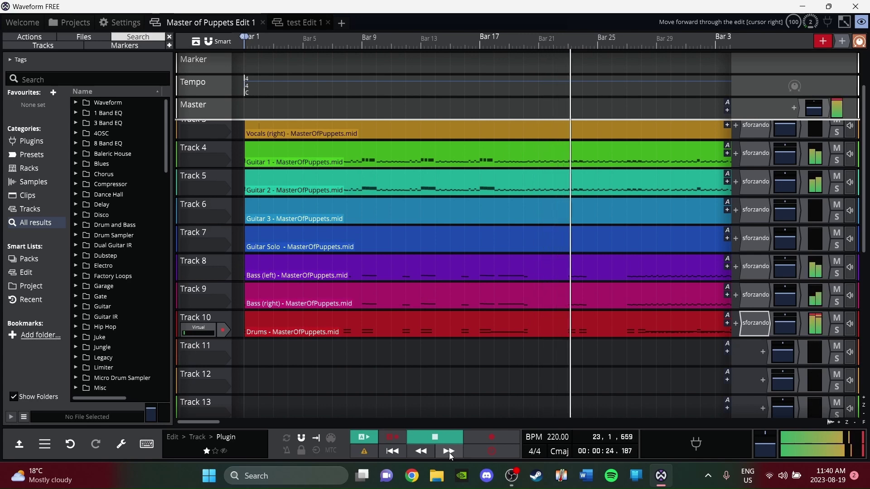
key("XF86AudioLowerVolume")
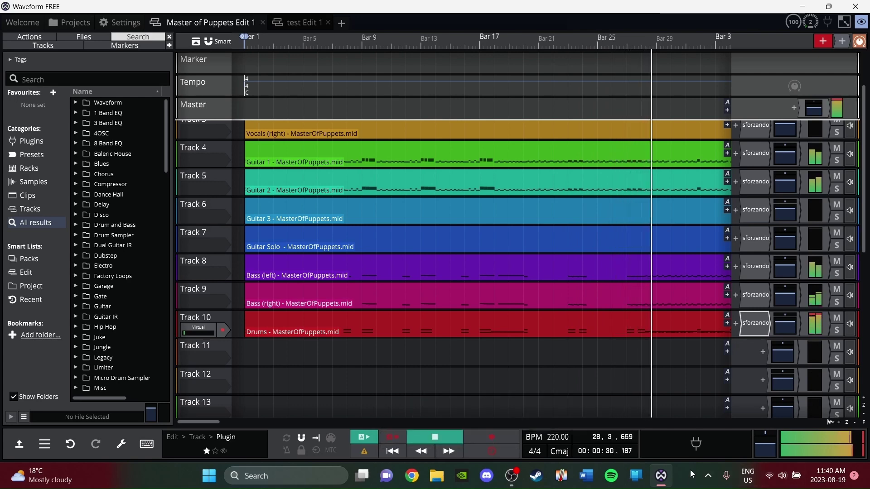
left_click(452, 455)
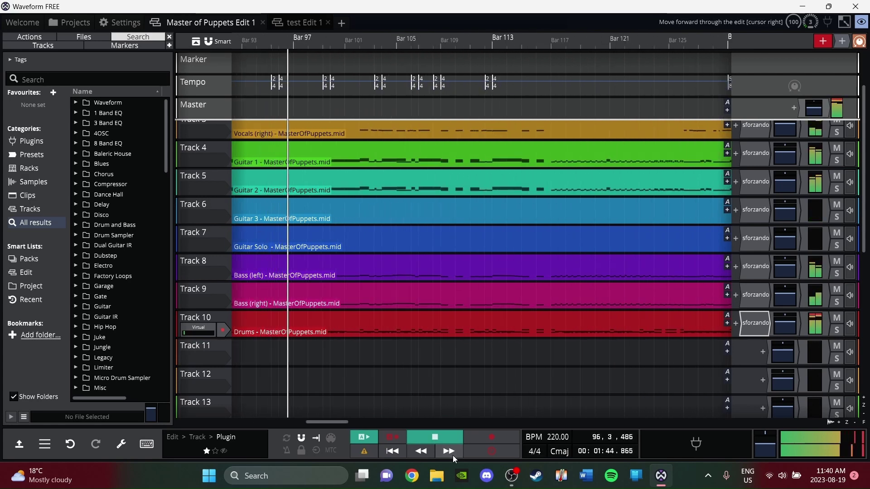
left_click(453, 455)
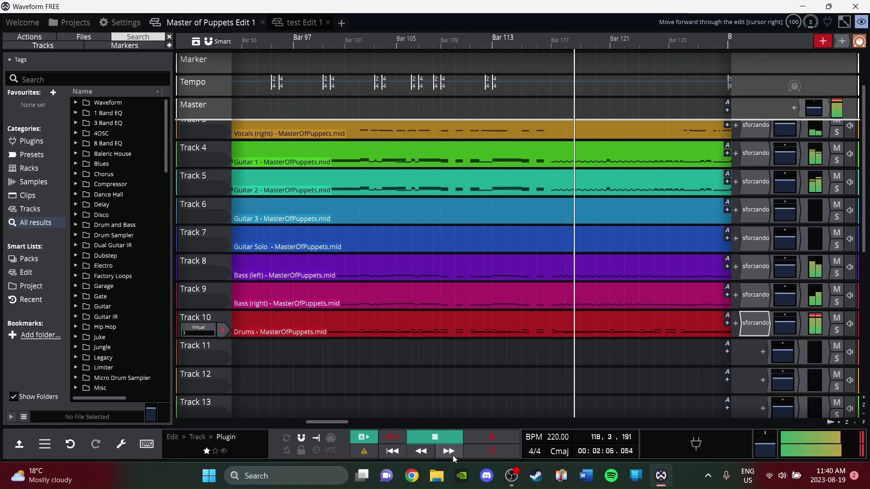
left_click(434, 440)
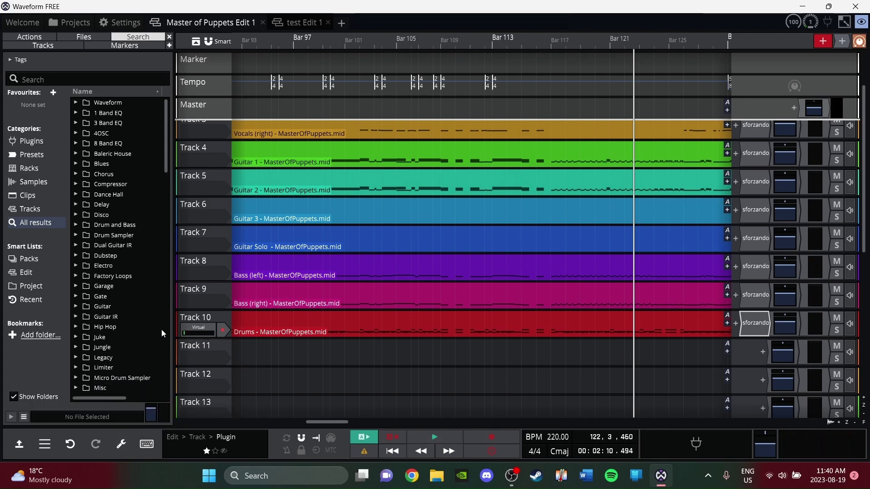
- Render the edit to 'Master of Puppets Edit 1 Export 1.wav' on the desktop, then save and close
left_click(52, 449)
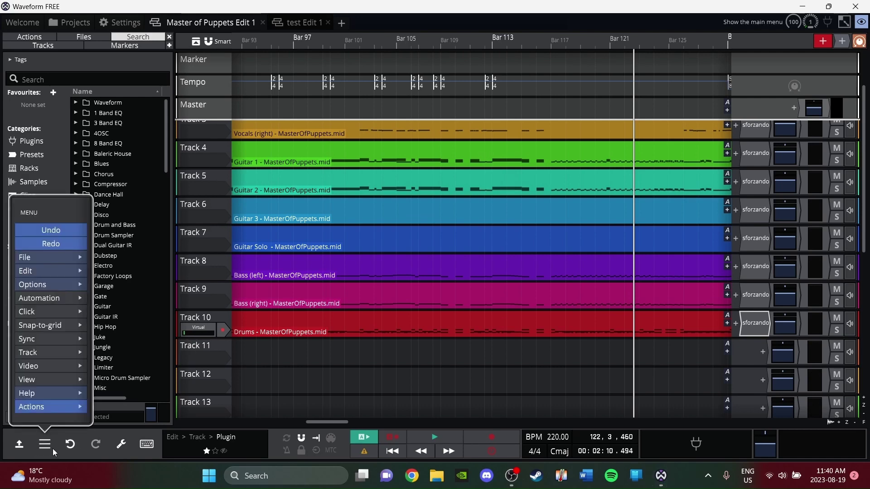
mouse_move(48, 256)
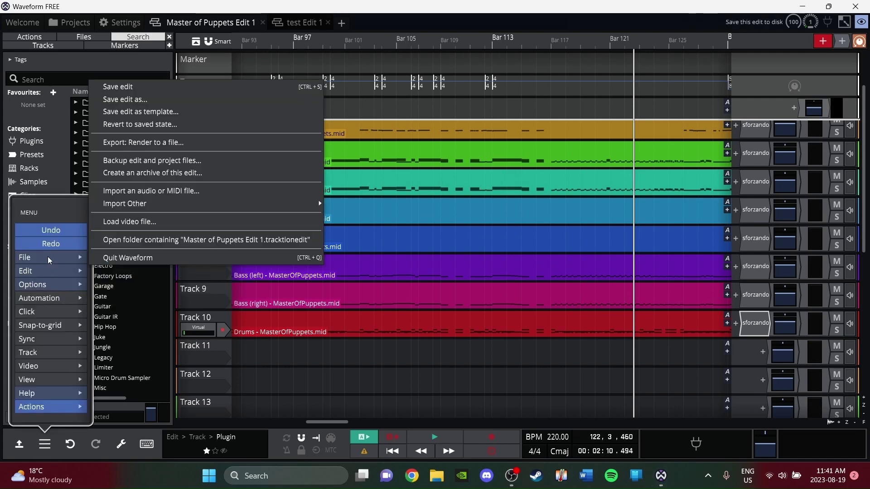
left_click(163, 143)
left_click(632, 150)
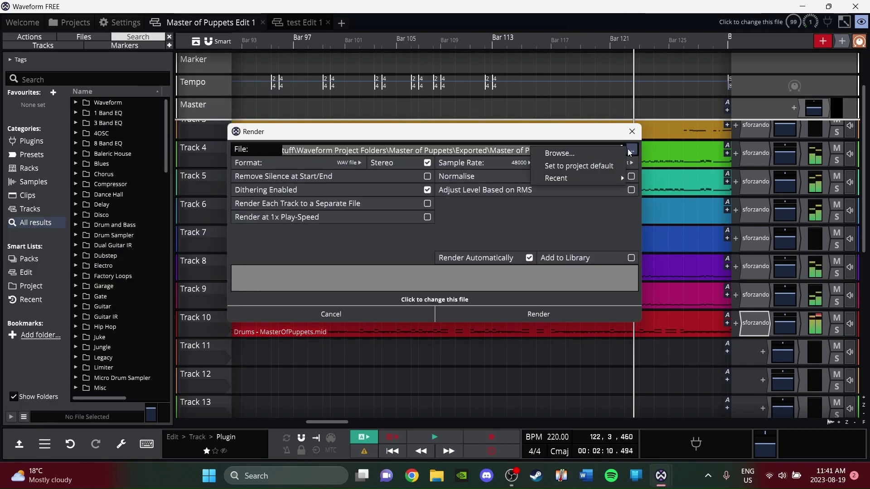
left_click(561, 153)
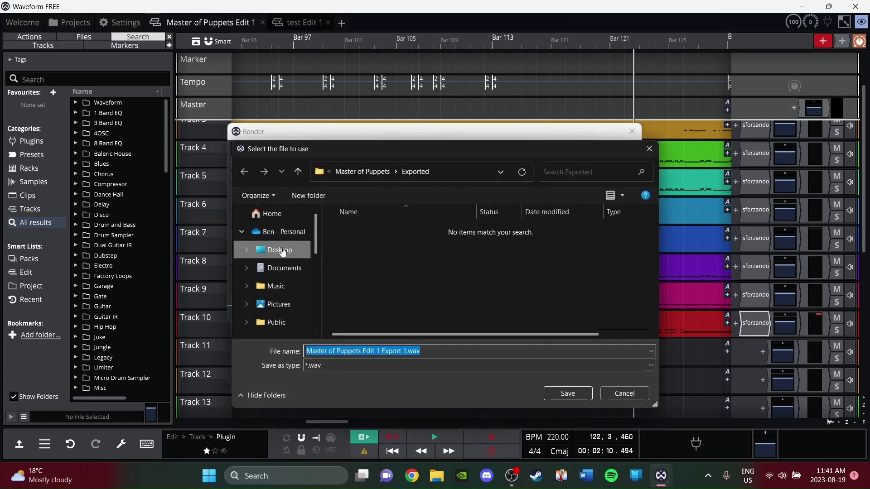
scroll(271, 248, "down", 2)
left_click(568, 393)
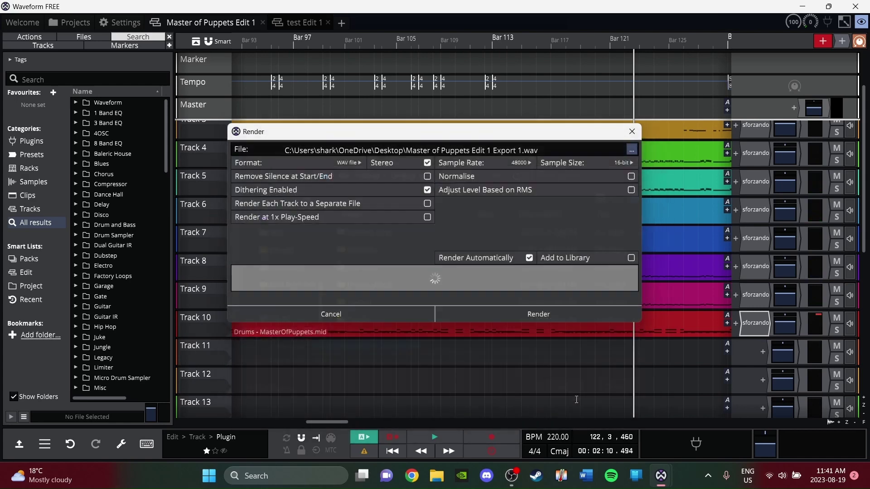
left_click(536, 312)
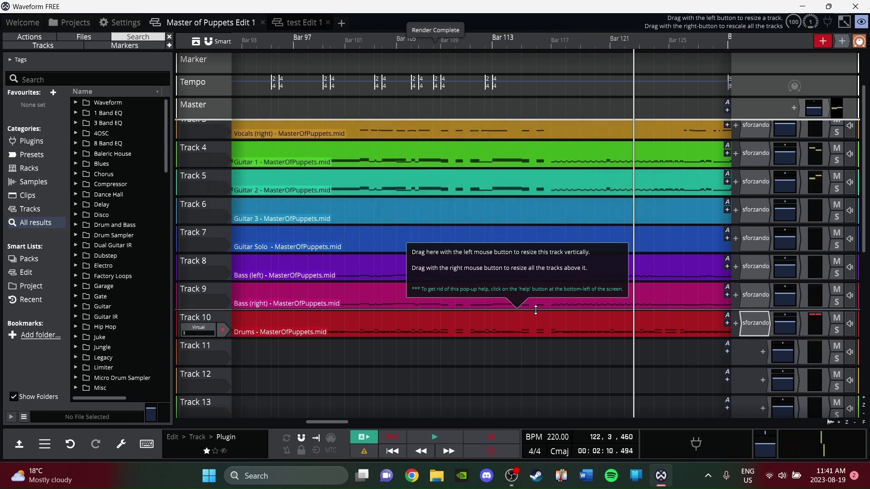
left_click(855, 7)
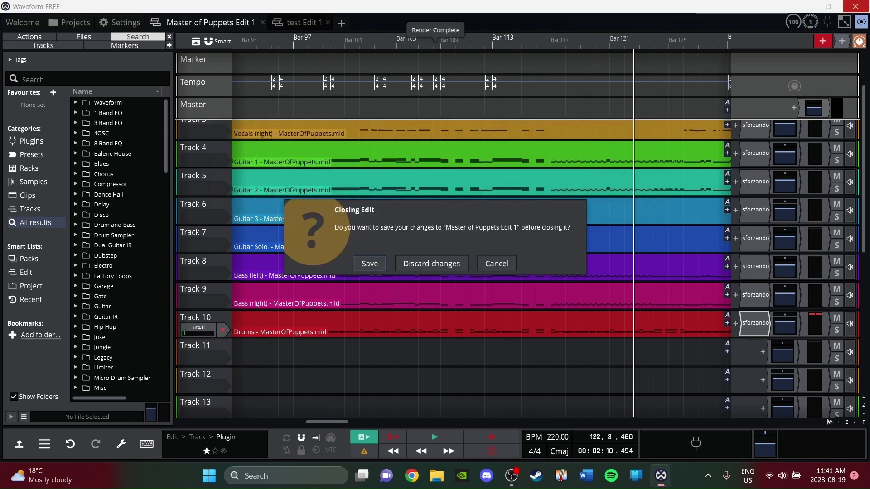
left_click(366, 264)
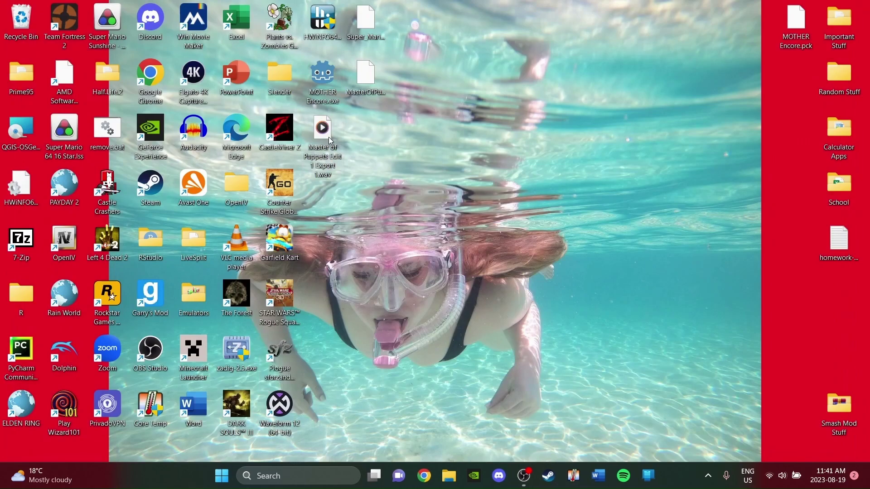
- Move the Master of Puppets Edit 1 Export 1.wav icon to the desktop's top centre
mouse_move(329, 137)
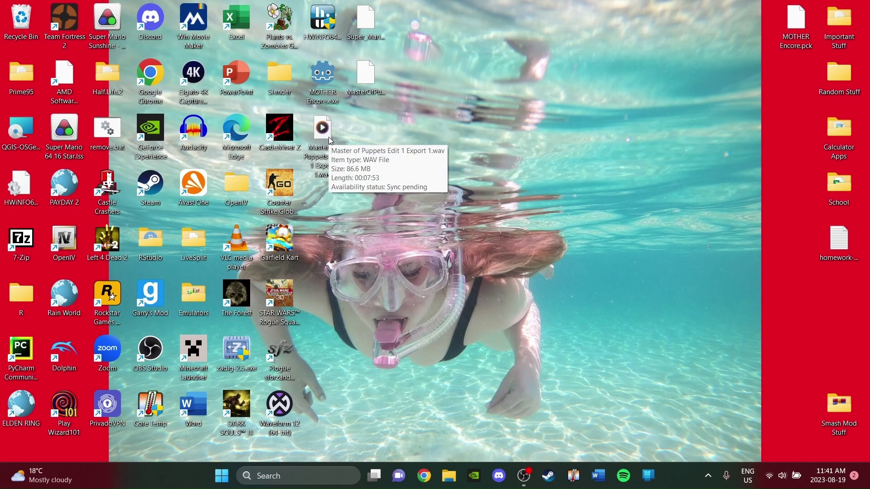
left_click_drag(328, 136, 490, 74)
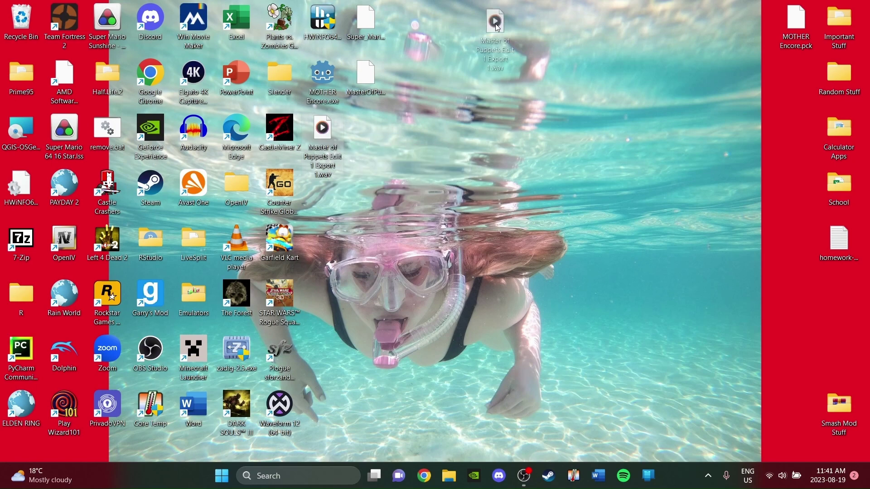
left_click_drag(496, 24, 496, 24)
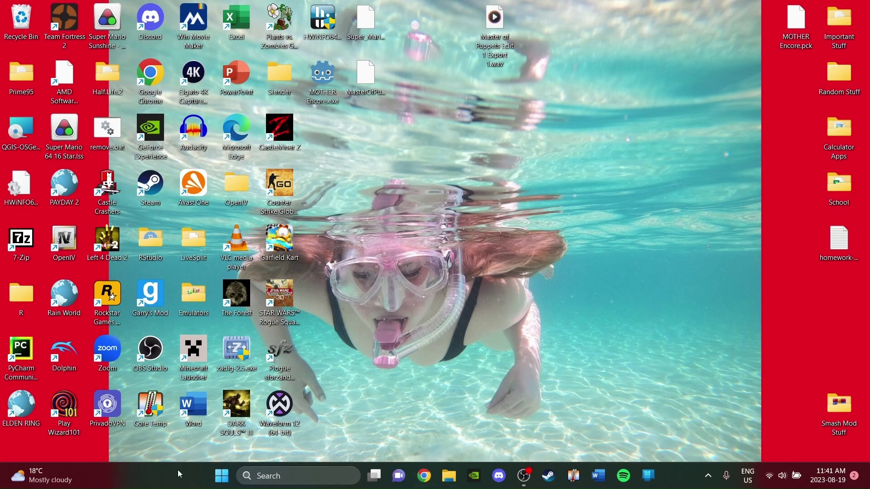
- Launch Paint 3D and start a new blank canvas
key("super")
type("pa")
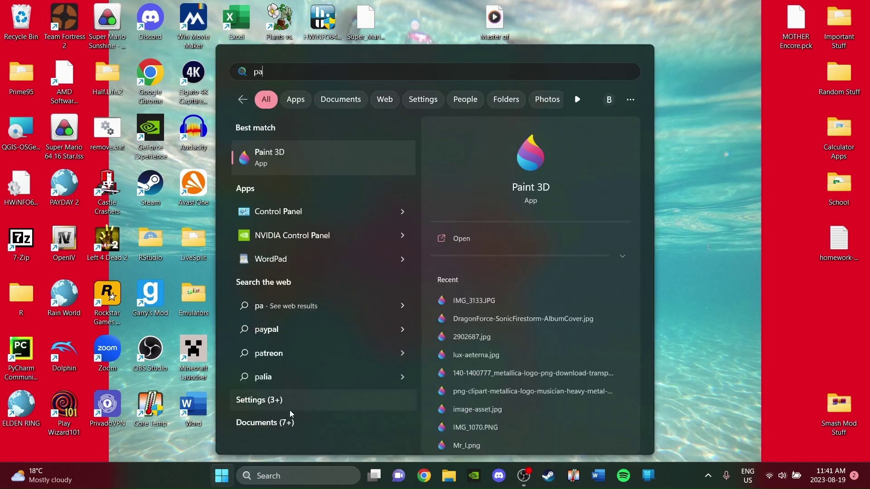
left_click(294, 154)
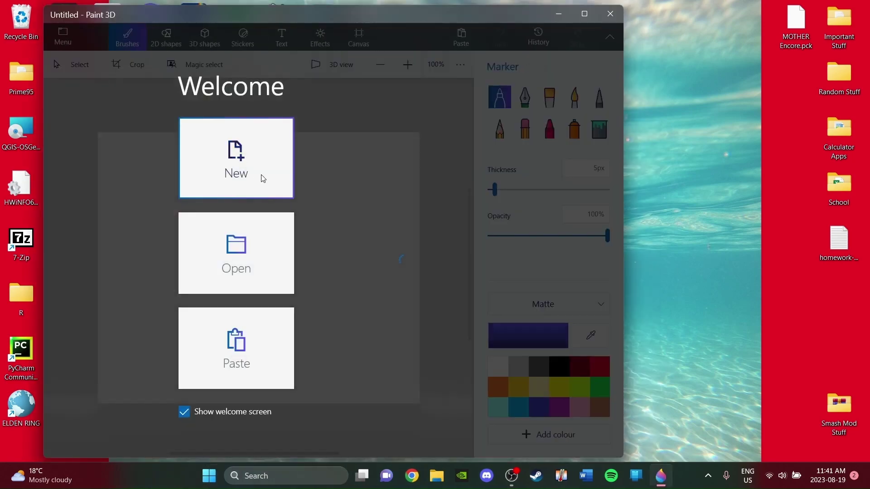
left_click(260, 175)
- Search 'master of puppets' in the browser and preview the Wikipedia album cover in Images
left_click(412, 476)
type("mas")
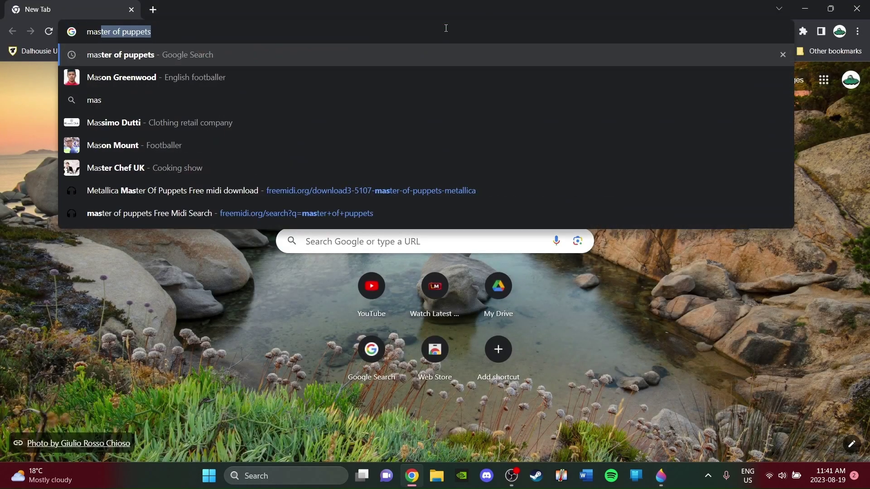
key("Return")
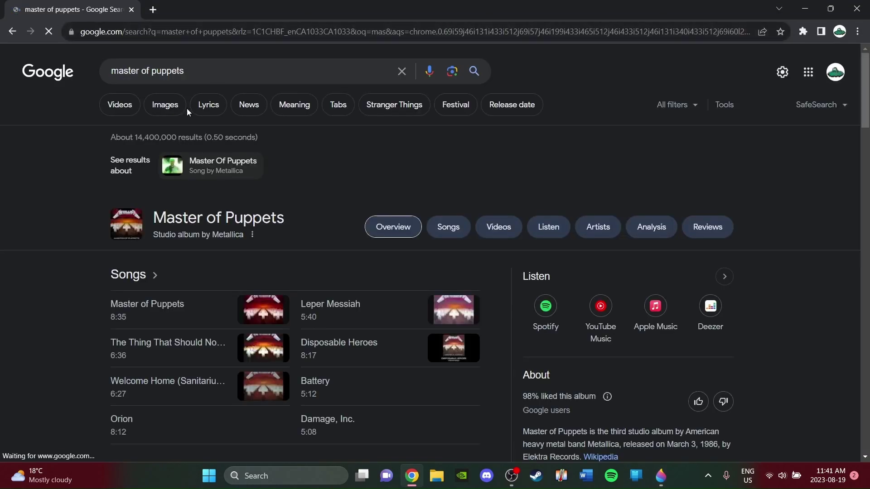
left_click(156, 108)
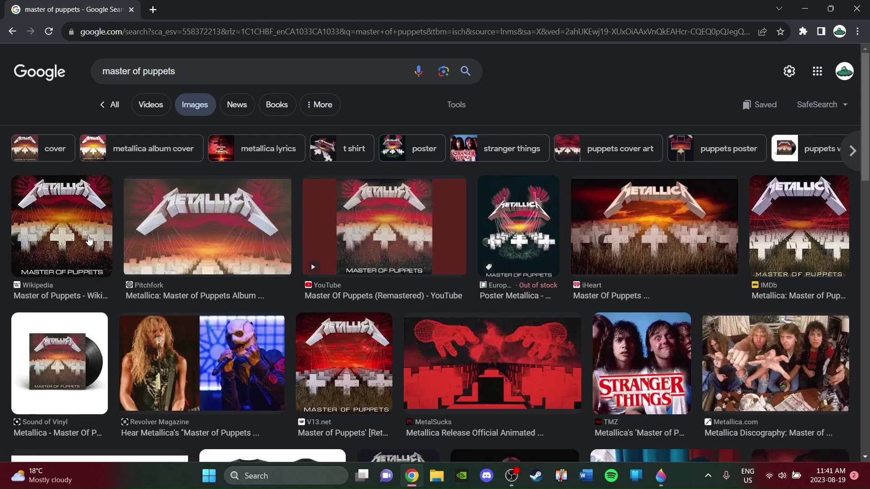
left_click(52, 228)
- Drag the Master of Puppets cover image from the browser onto the desktop
left_click(831, 8)
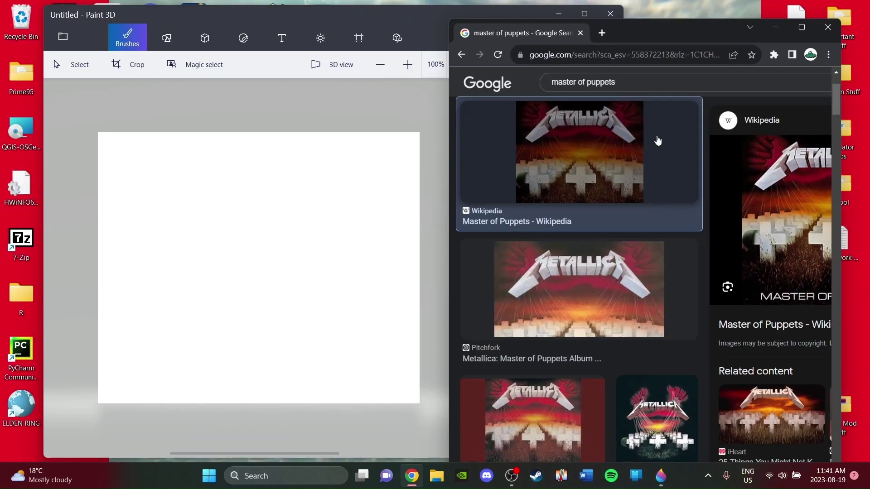
left_click_drag(673, 38, 517, 36)
mouse_move(625, 204)
left_mouse_down()
mouse_move(811, 190)
mouse_move(539, 146)
mouse_move(317, 199)
mouse_move(311, 212)
left_mouse_up()
- Close the browser, stretch the cover over the canvas, and cut out the Super Mario 64 logo with Magic select
left_click(670, 25)
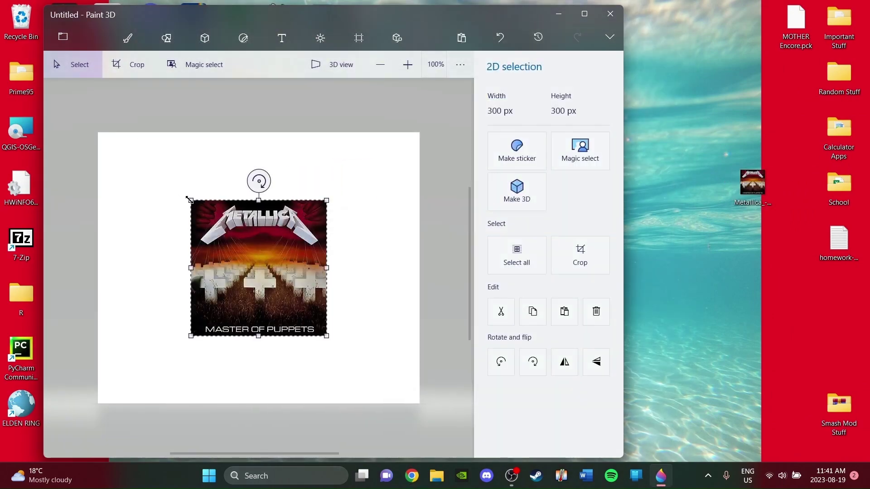
left_click_drag(191, 200, 97, 132)
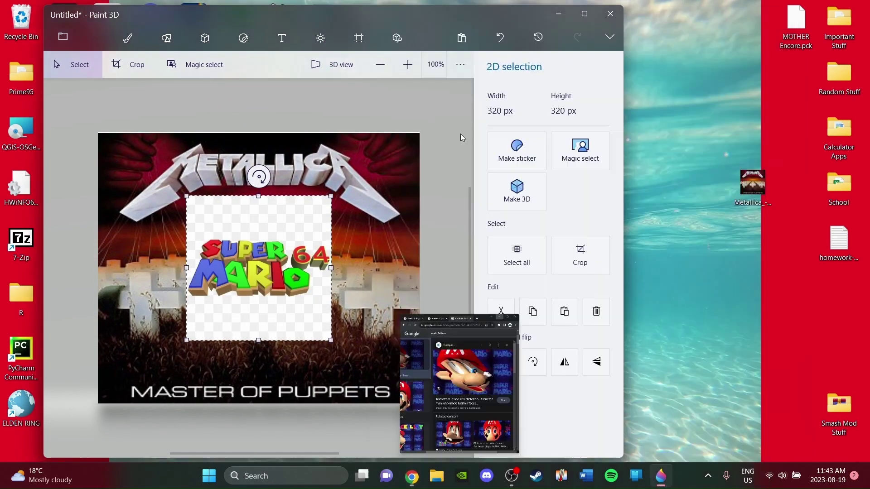
left_click(576, 197)
left_click(577, 223)
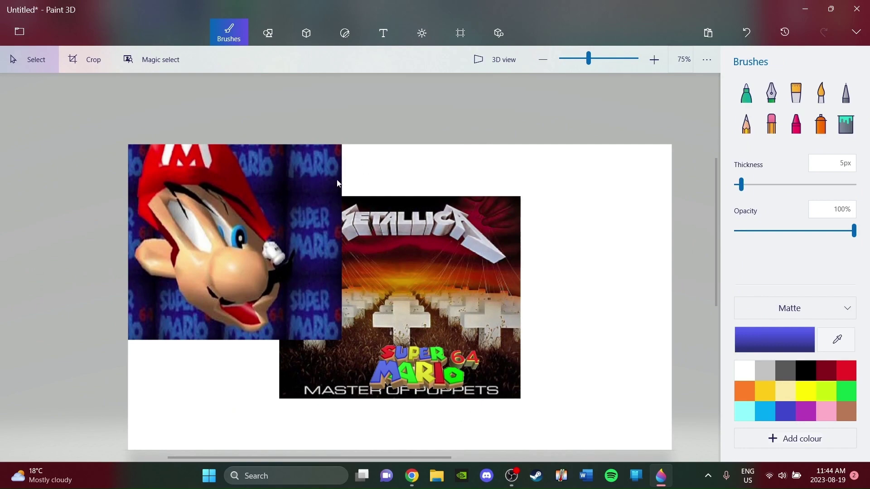
- Place the Mario images on the cover, then close Paint 3D saving it as Untitled.jpg
left_click(437, 365)
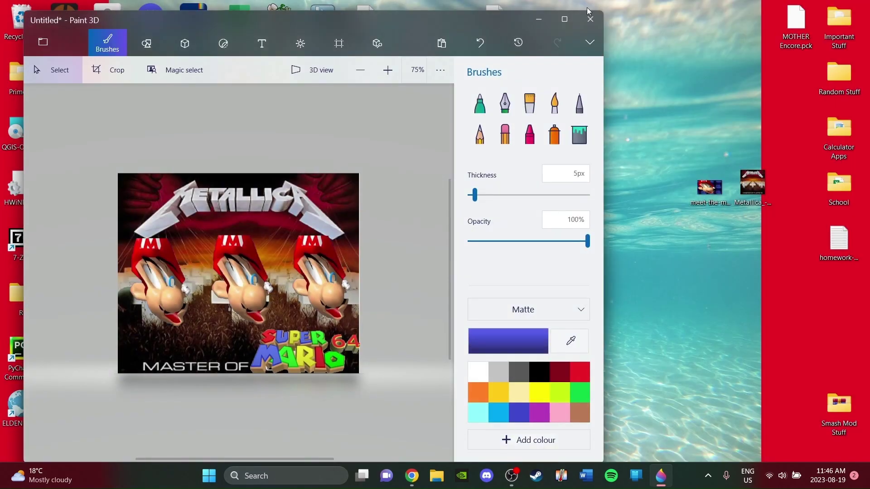
left_click(589, 17)
left_click(314, 266)
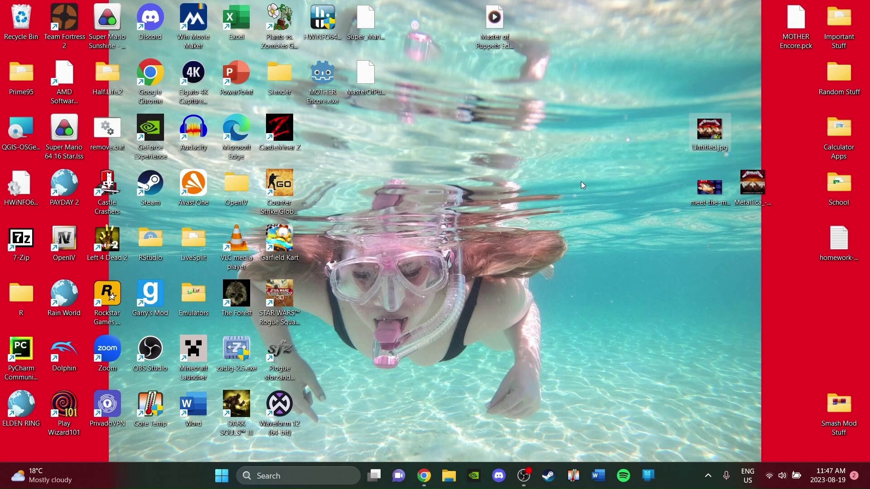
double_click(709, 135)
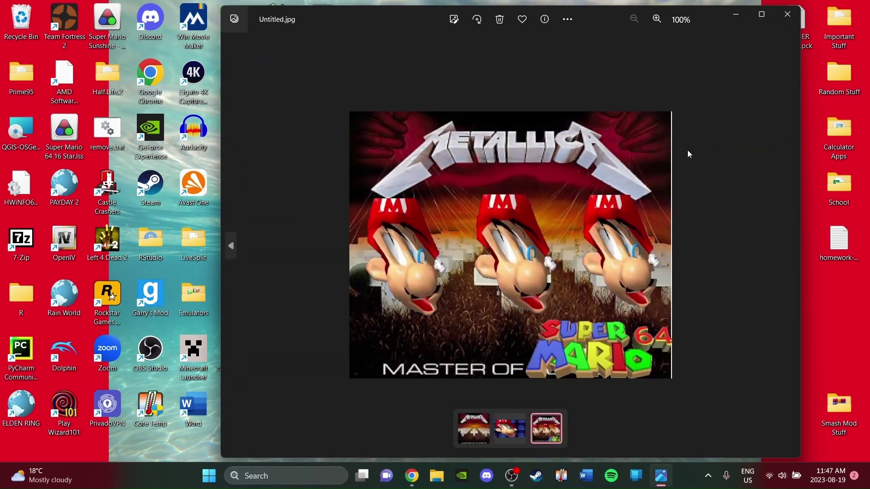
left_click(799, 18)
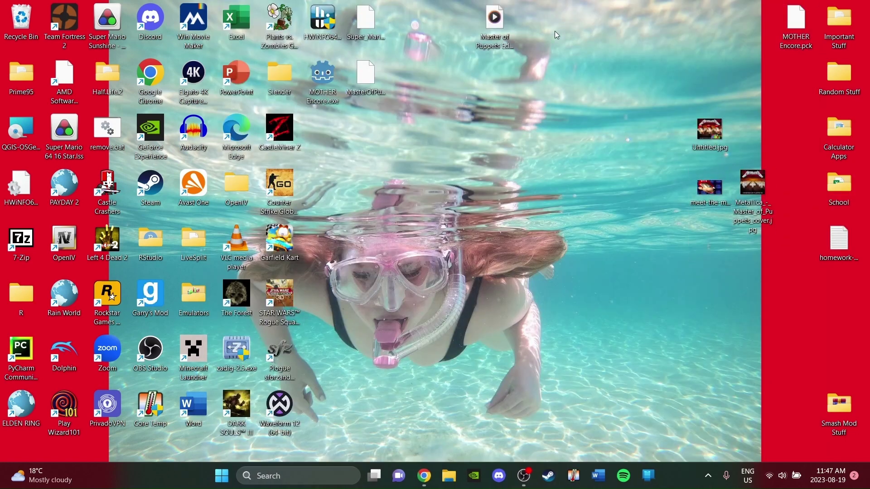
left_click_drag(563, 76, 483, 39)
mouse_move(483, 39)
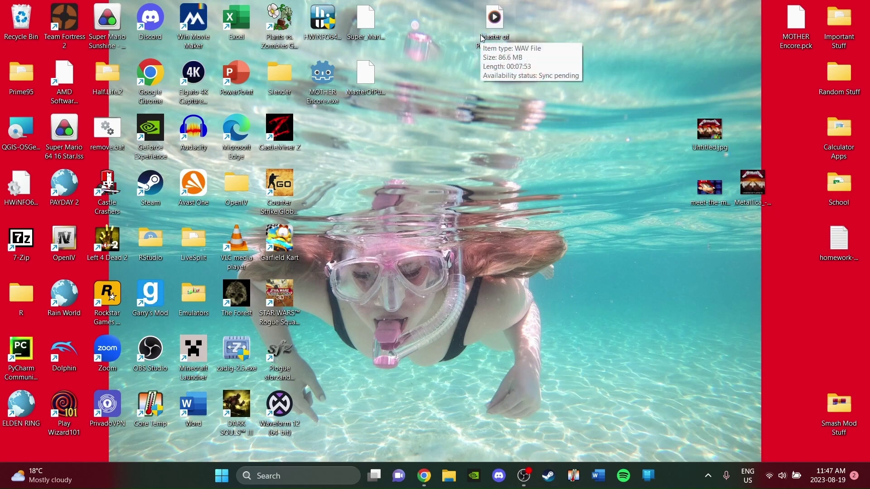